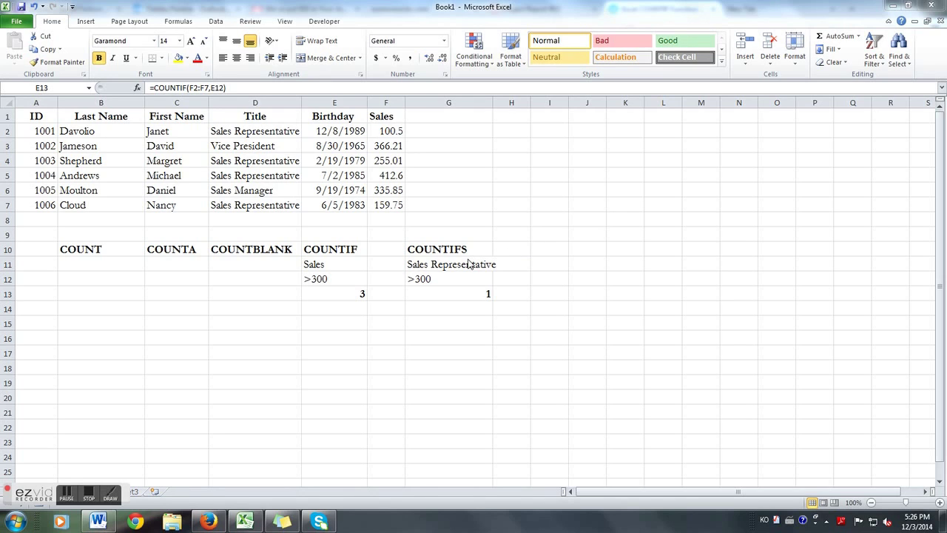
# Insert a COUNT function over the range A2:F7 in cell B11, under the COUNT heading
pyautogui.click(259, 298)
pyautogui.click(108, 263)
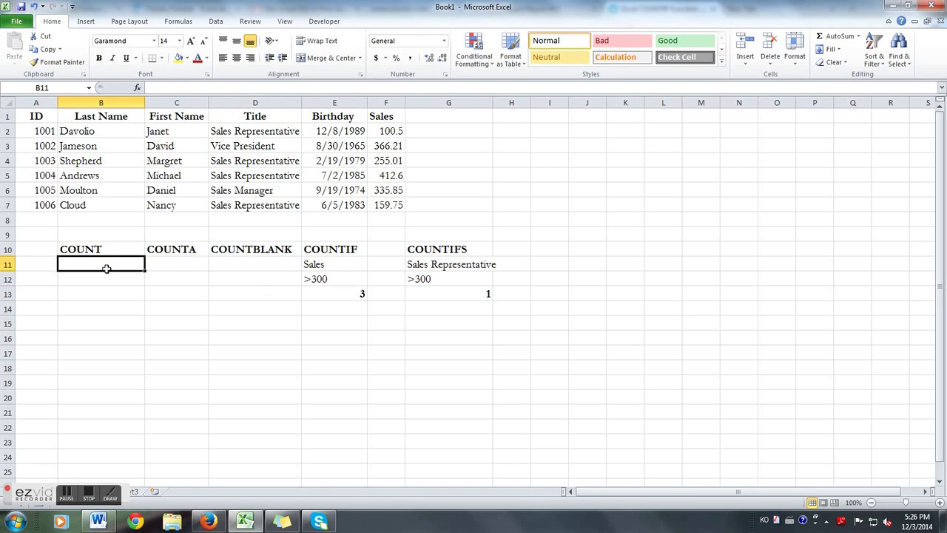
pyautogui.click(96, 250)
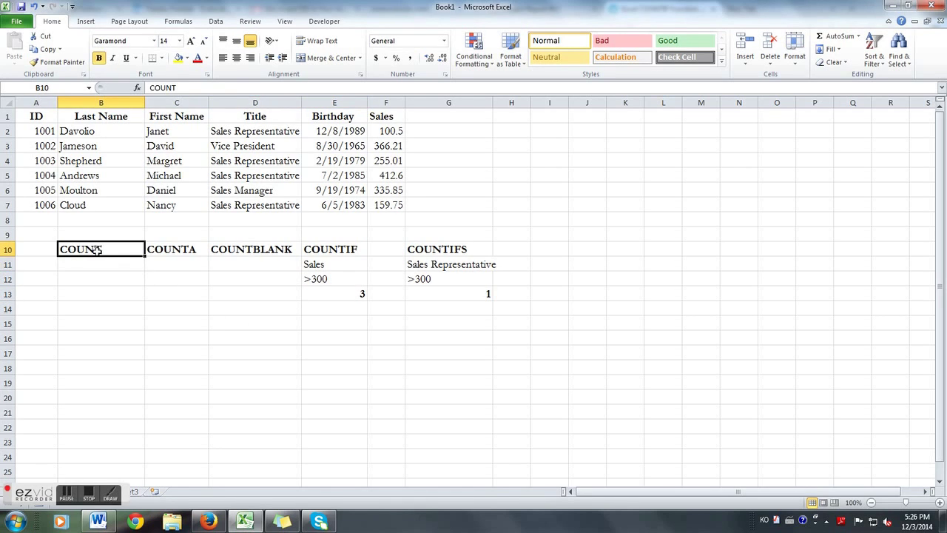
pyautogui.click(98, 267)
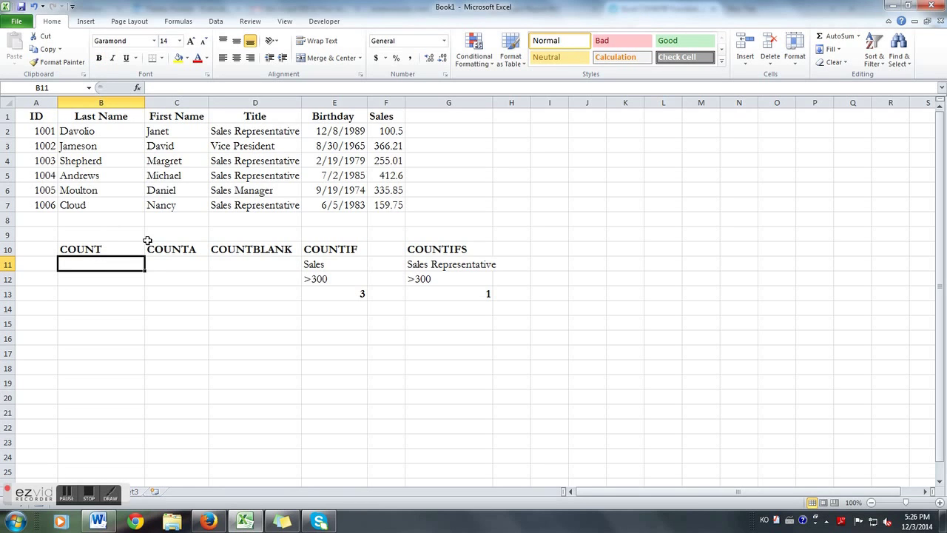
pyautogui.click(138, 88)
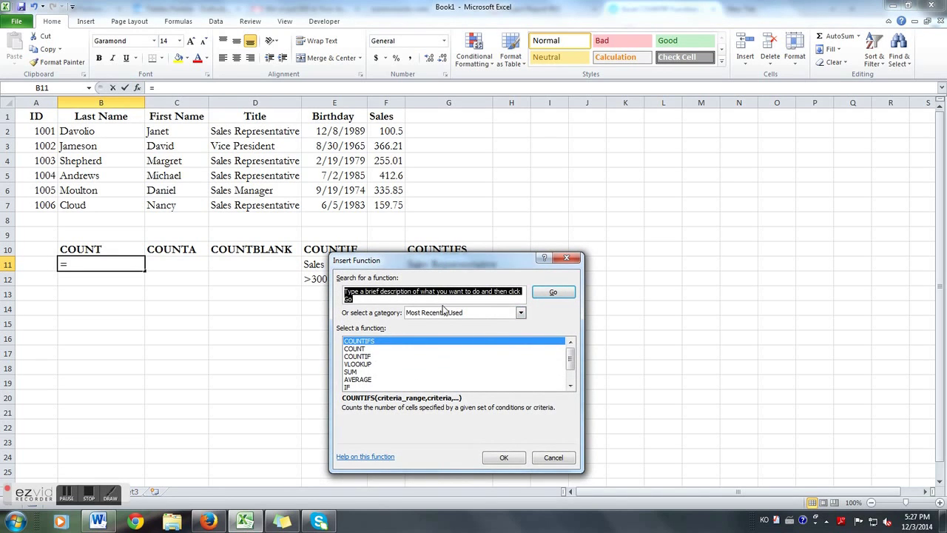
pyautogui.write('COUNT')
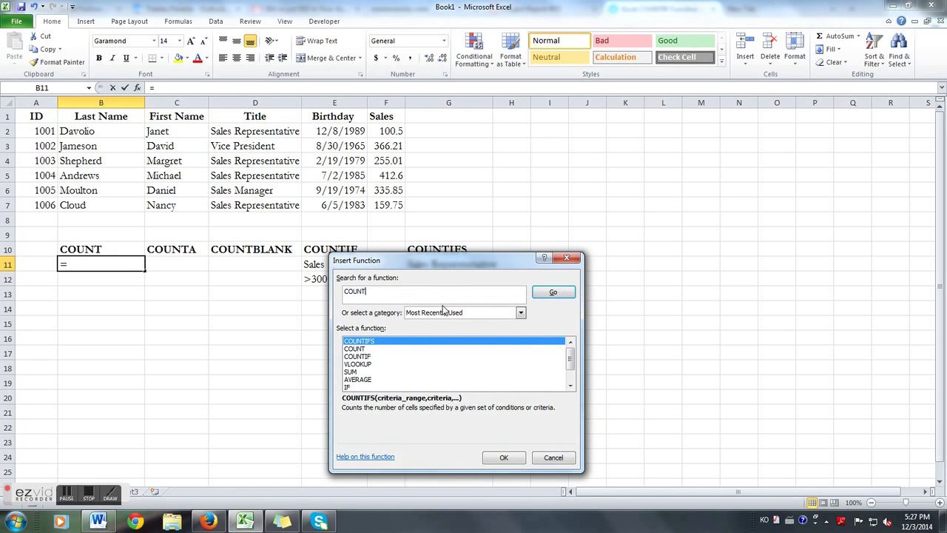
pyautogui.press('Return')
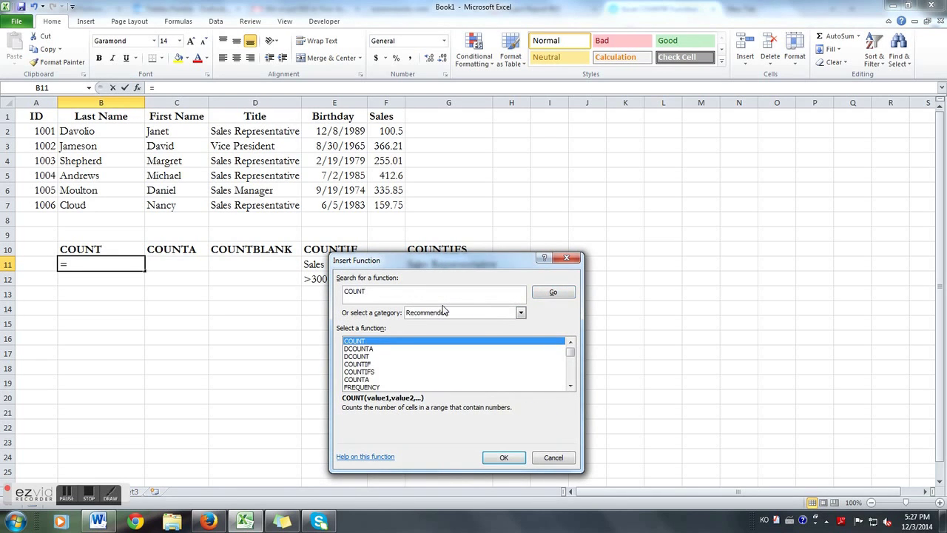
pyautogui.doubleClick(371, 342)
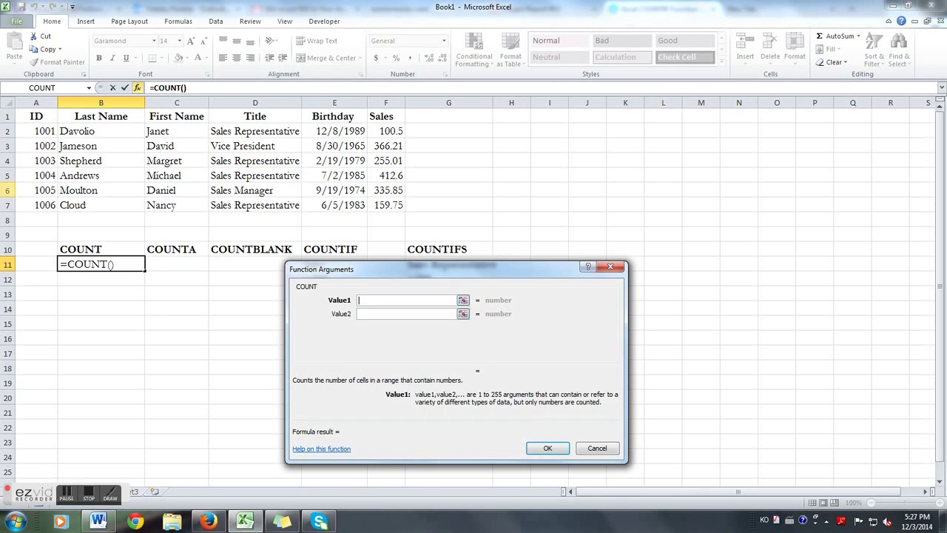
pyautogui.moveTo(24, 126); pyautogui.dragTo(376, 207)
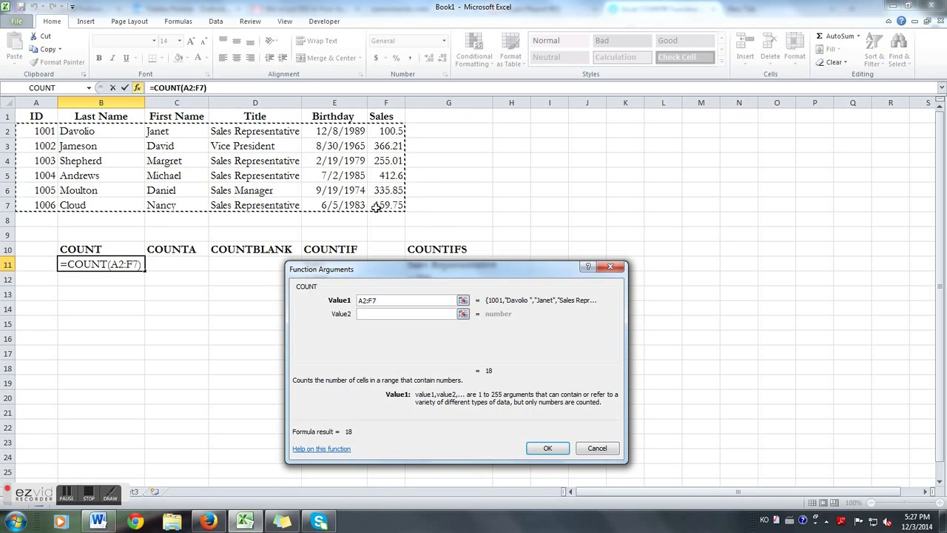
pyautogui.click(548, 447)
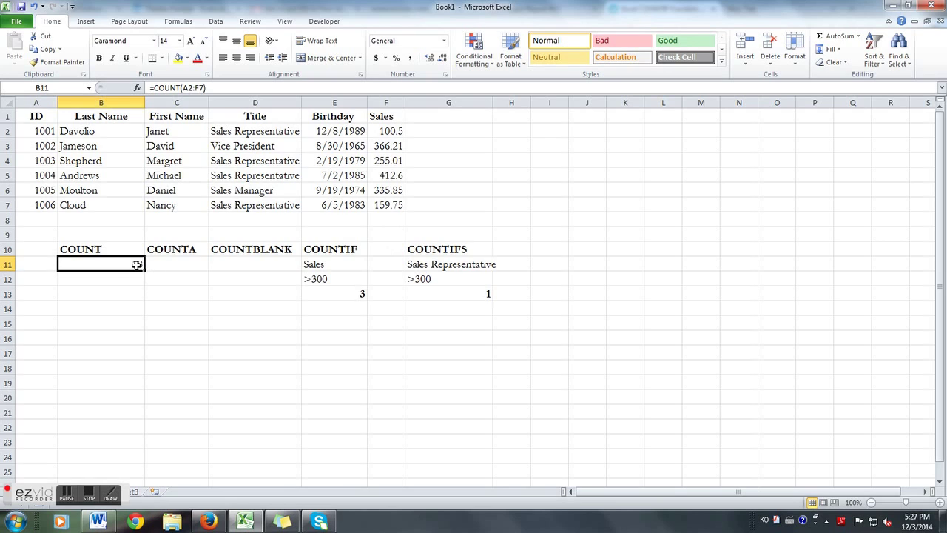
# Insert a COUNTA function over the range A2:F7 in cell C11, under the COUNTA heading
pyautogui.click(185, 263)
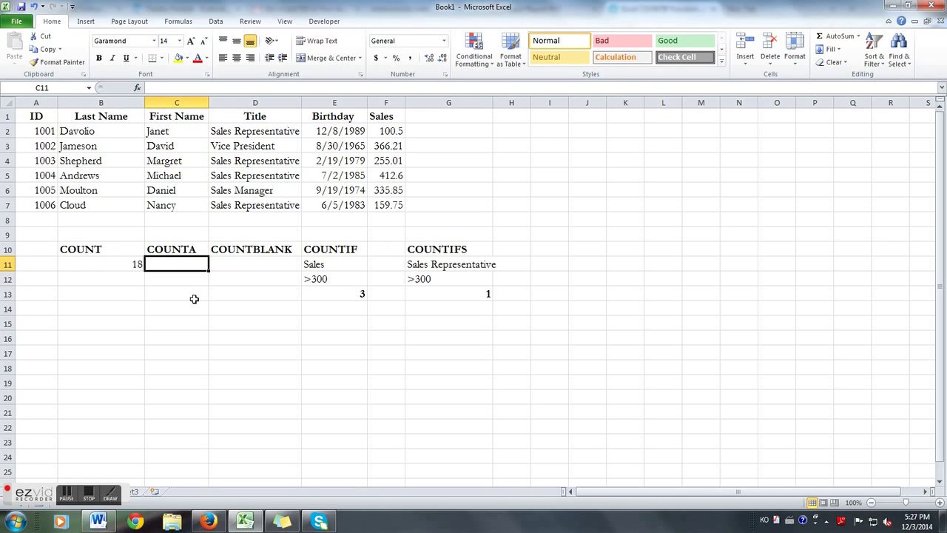
pyautogui.click(137, 89)
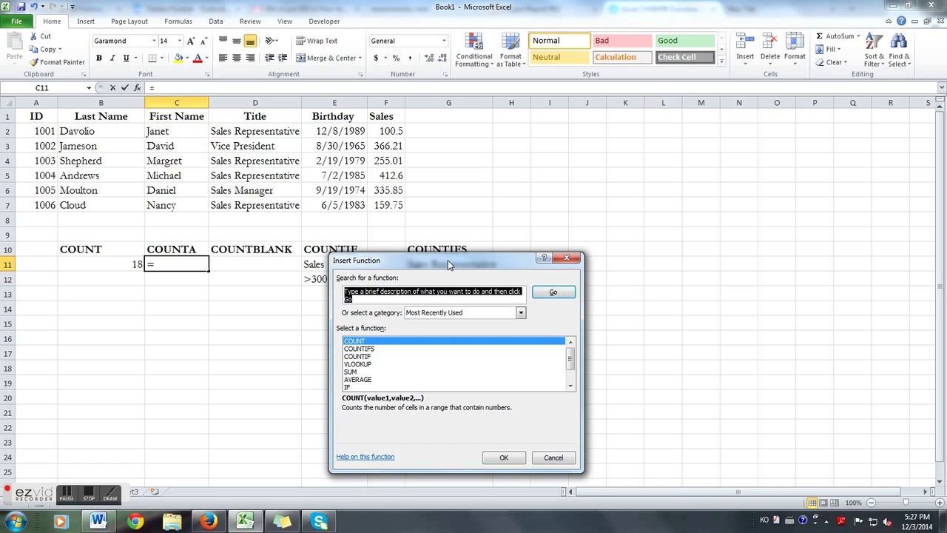
pyautogui.scroll(-1, 408, 360)
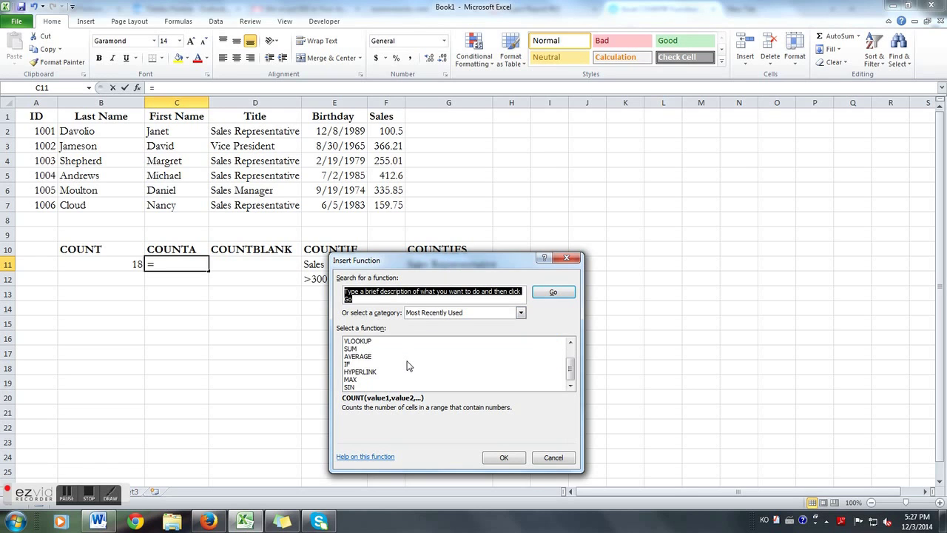
pyautogui.scroll(1, 408, 365)
pyautogui.write('COUNTA')
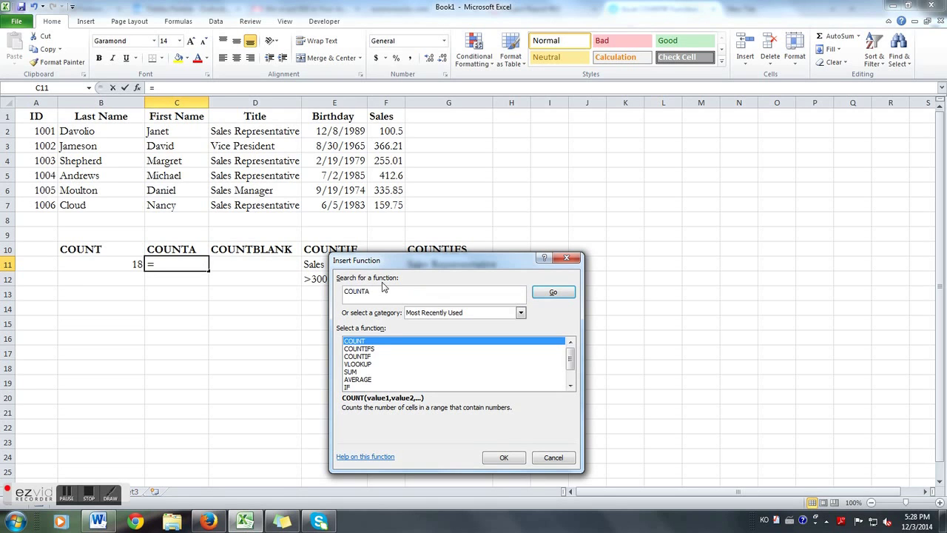
pyautogui.press('Return')
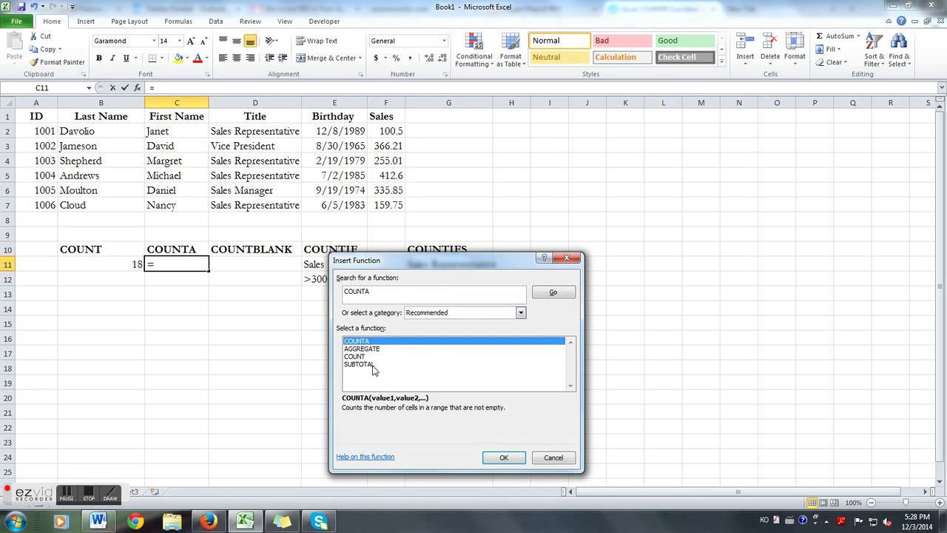
pyautogui.doubleClick(355, 340)
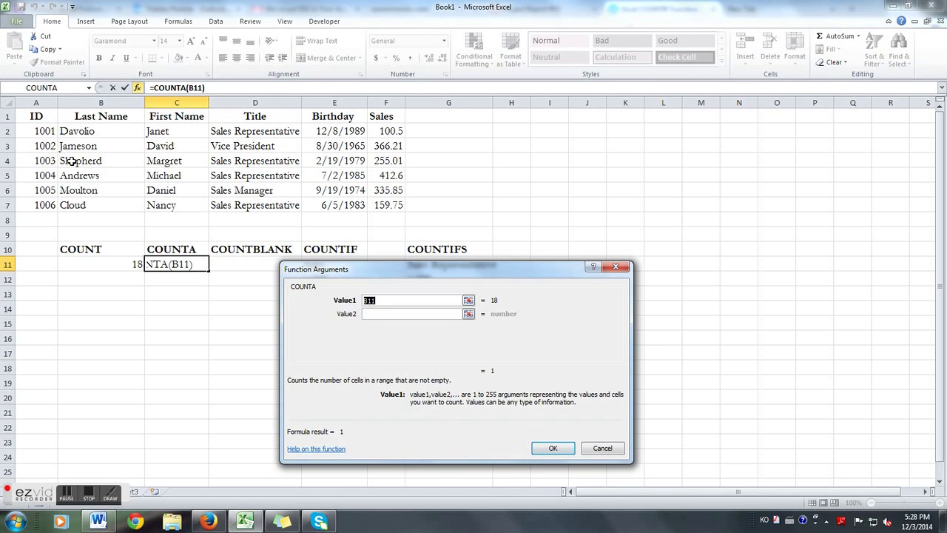
pyautogui.click(45, 130)
pyautogui.moveTo(45, 130); pyautogui.dragTo(385, 207)
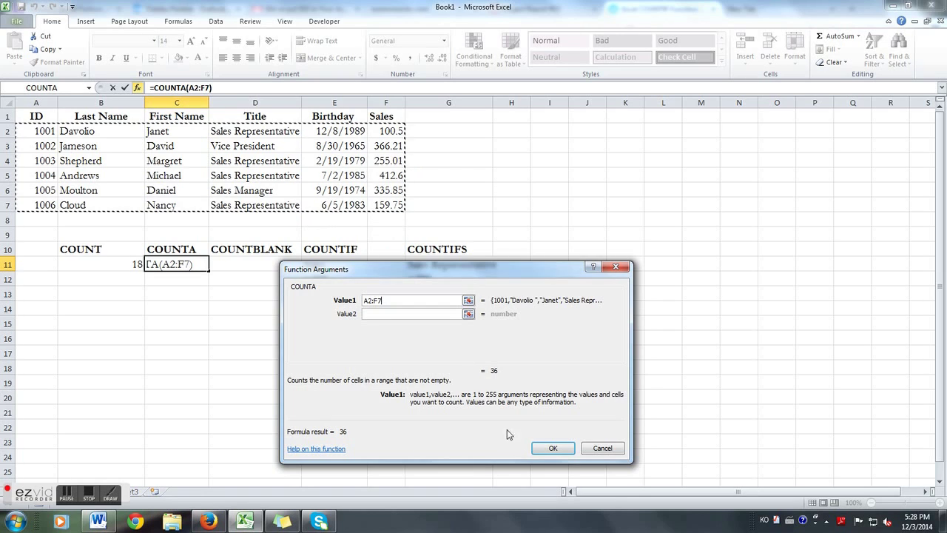
pyautogui.click(554, 447)
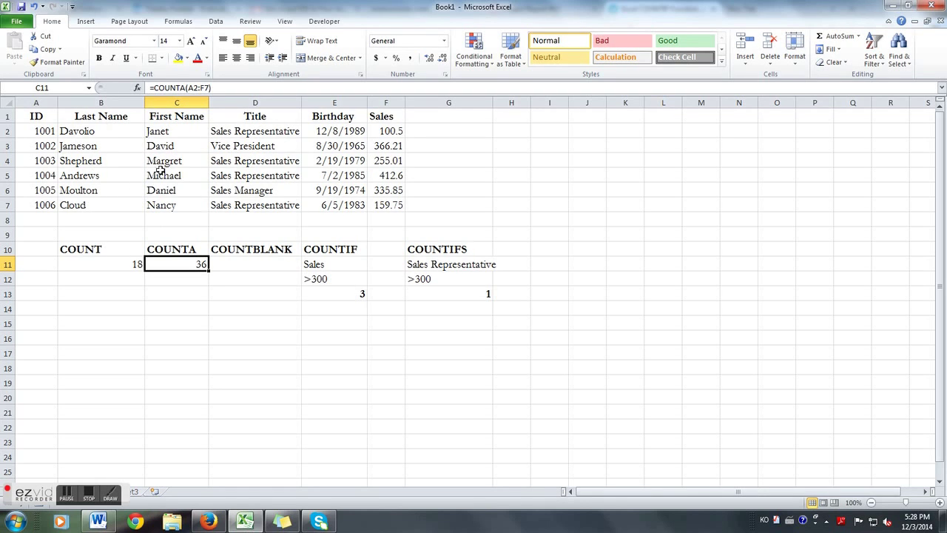
pyautogui.click(262, 264)
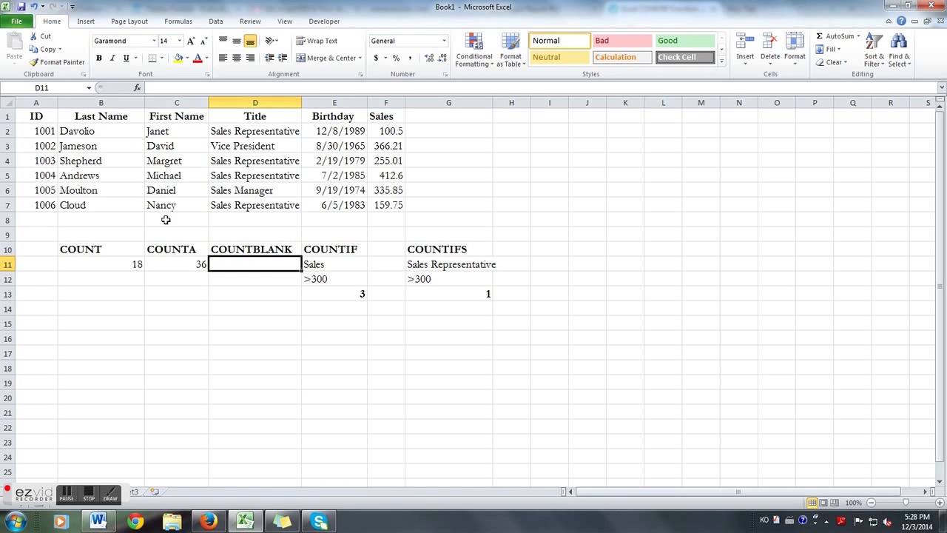
pyautogui.click(137, 90)
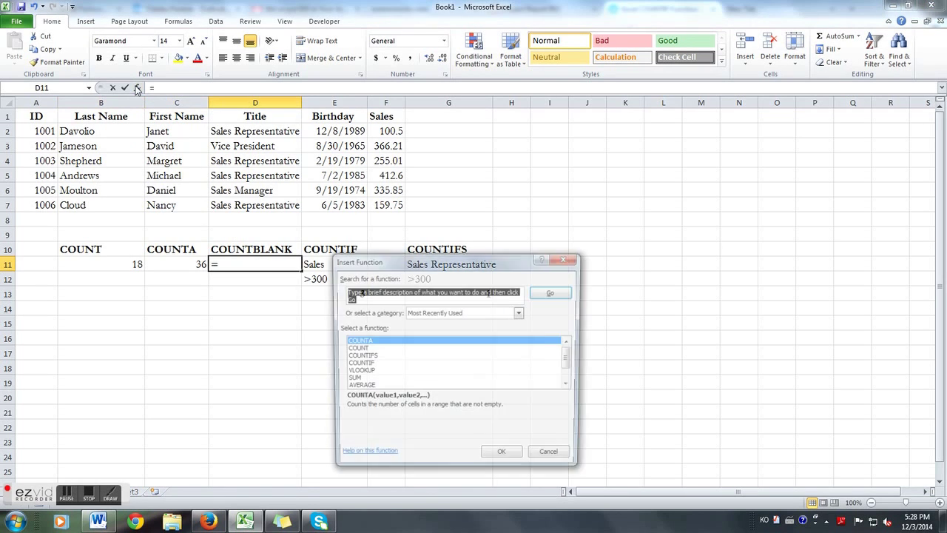
pyautogui.scroll(-1, 372, 378)
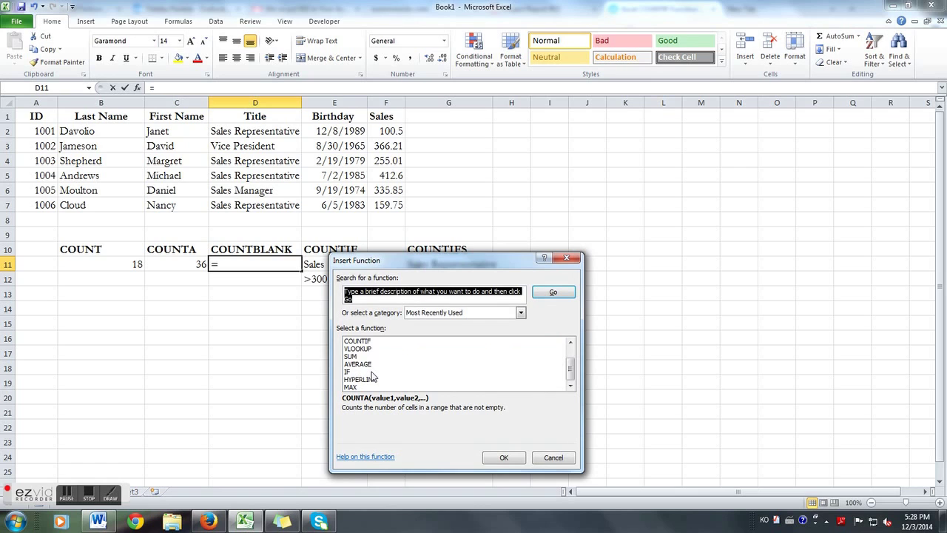
pyautogui.write('COUNTBLANK')
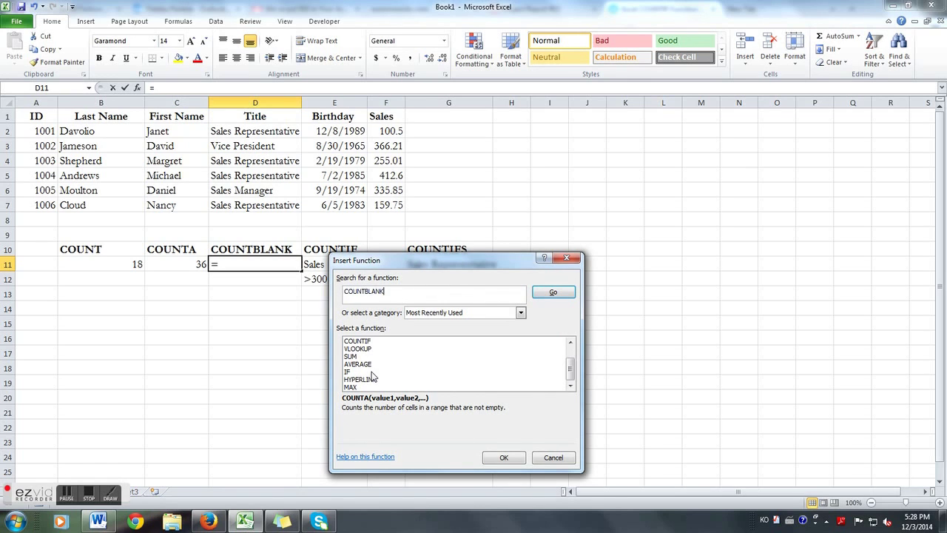
pyautogui.press('Return')
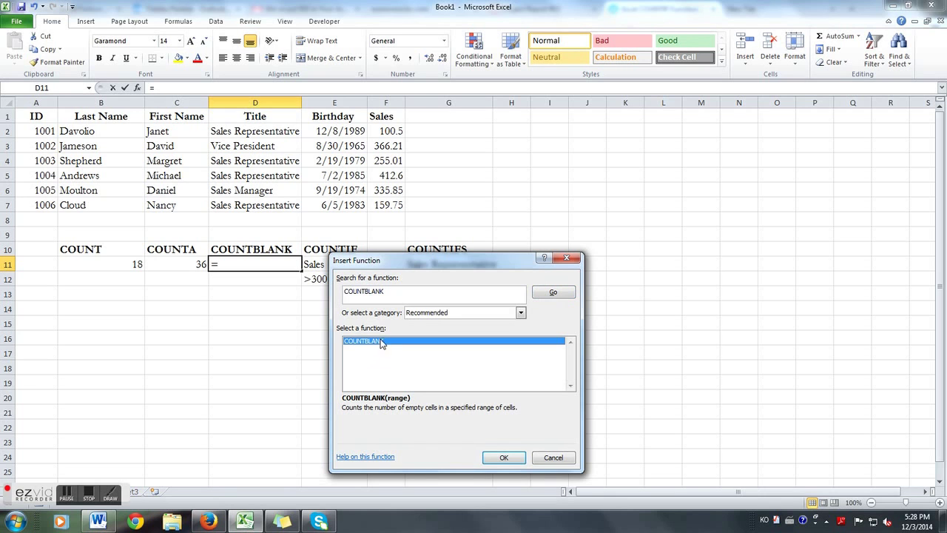
pyautogui.doubleClick(381, 344)
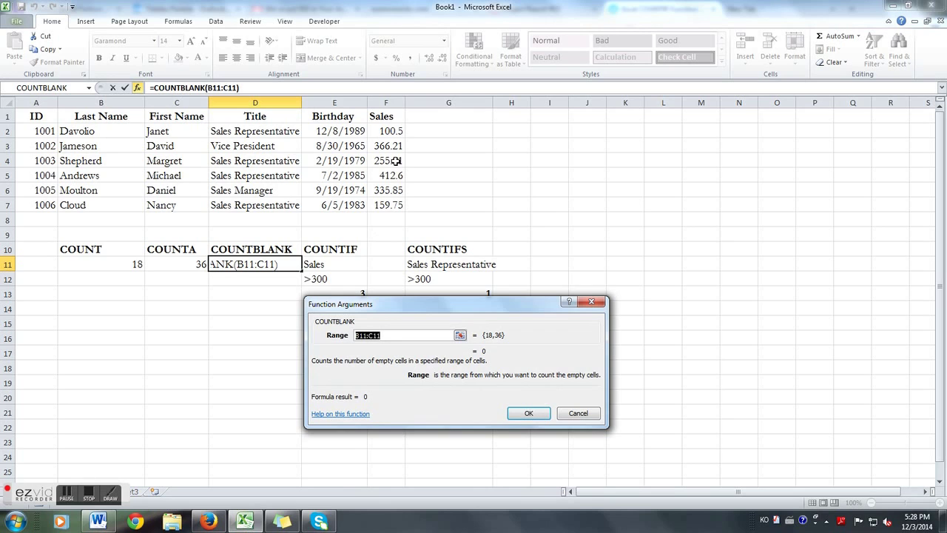
pyautogui.click(577, 413)
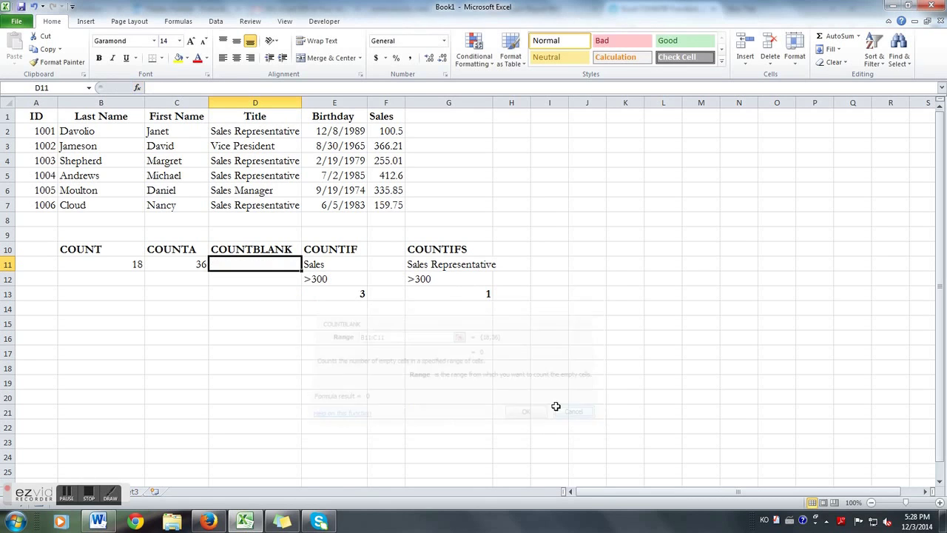
# Clear the sales values for IDs 1003 and 1004 in cells F4 and F5
pyautogui.click(395, 160)
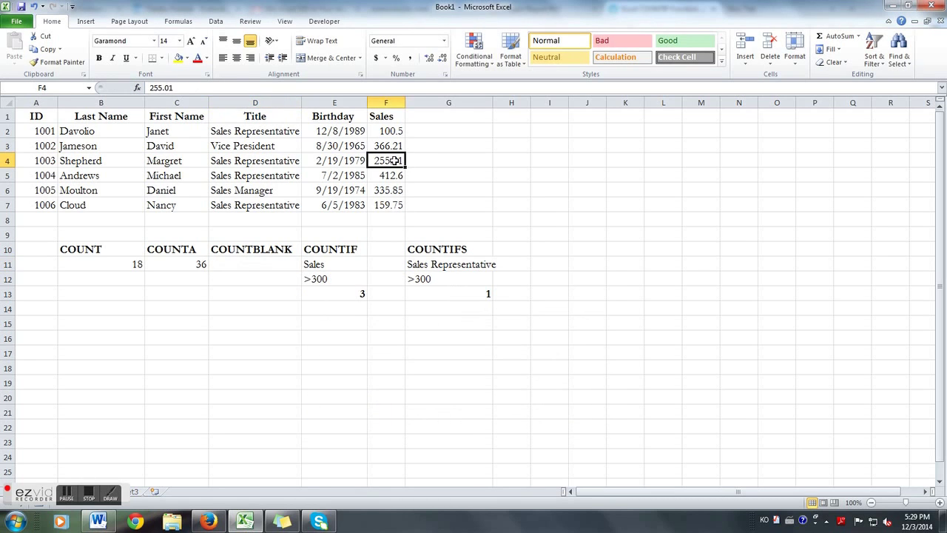
pyautogui.press('BackSpace')
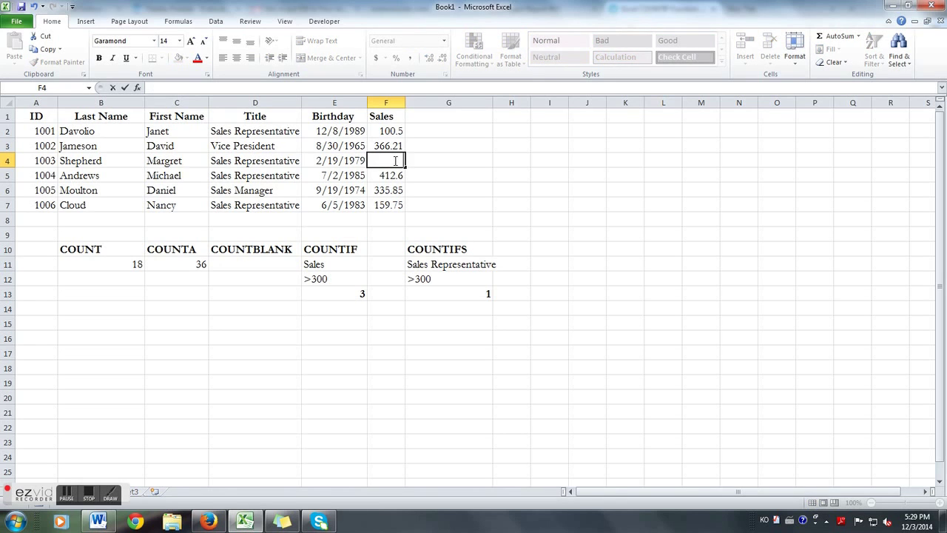
pyautogui.press('Return')
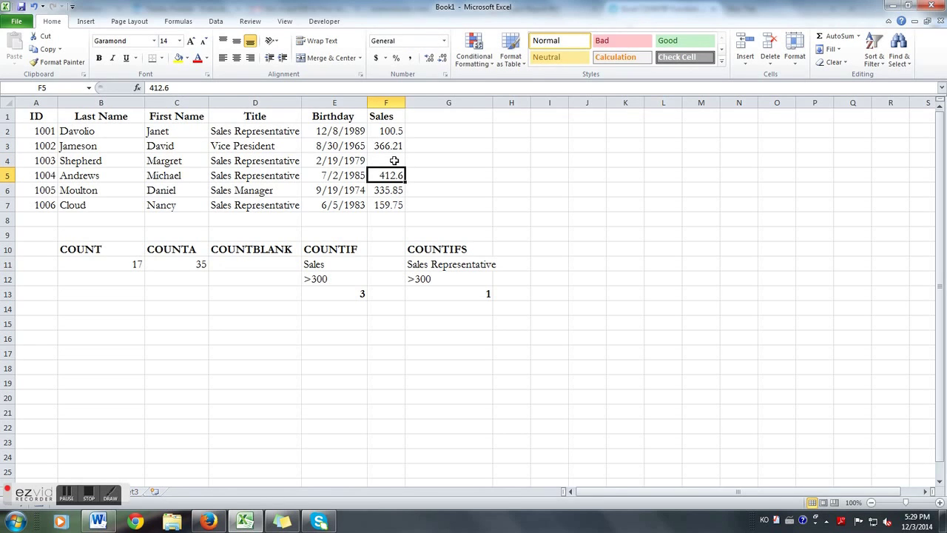
pyautogui.press('BackSpace')
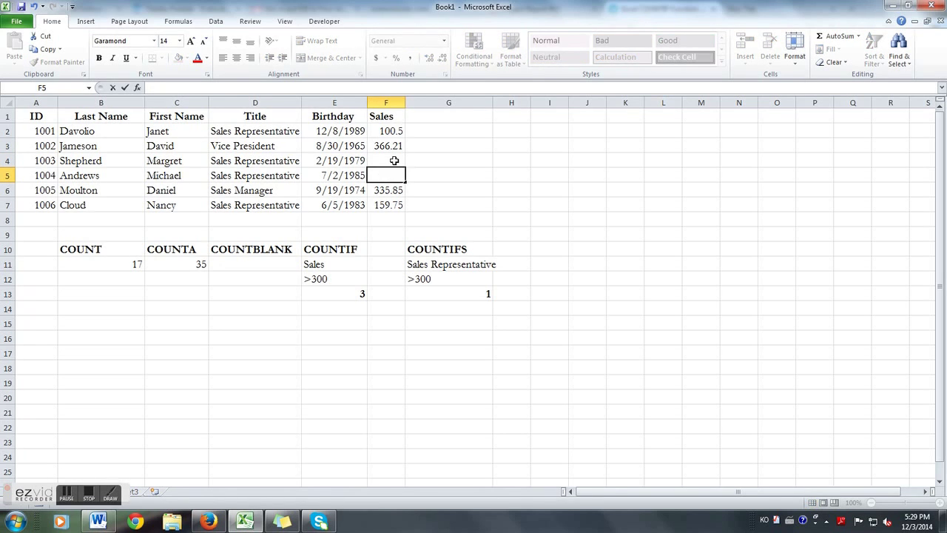
# Insert a COUNTBLANK function over the Sales range F2:F7 in cell D11, under the COUNTBLANK heading
pyautogui.click(255, 264)
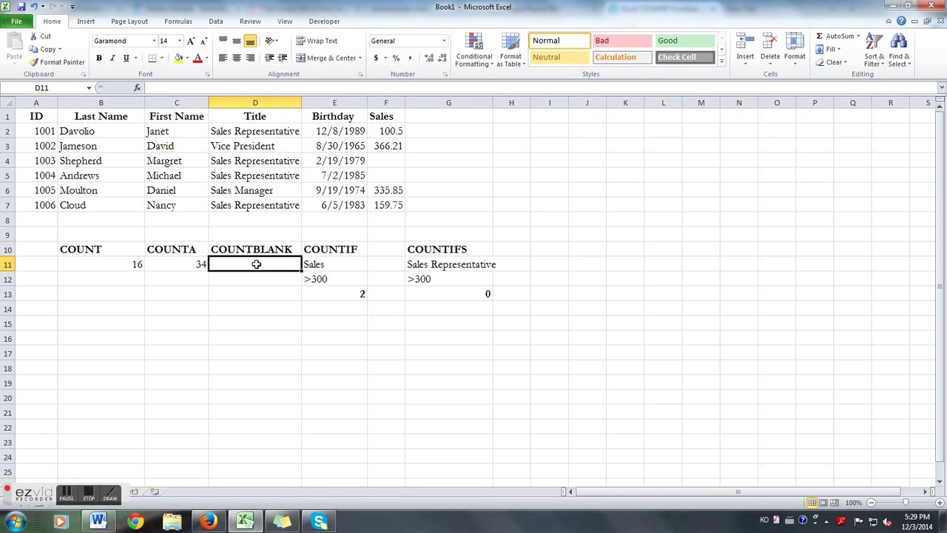
pyautogui.click(137, 87)
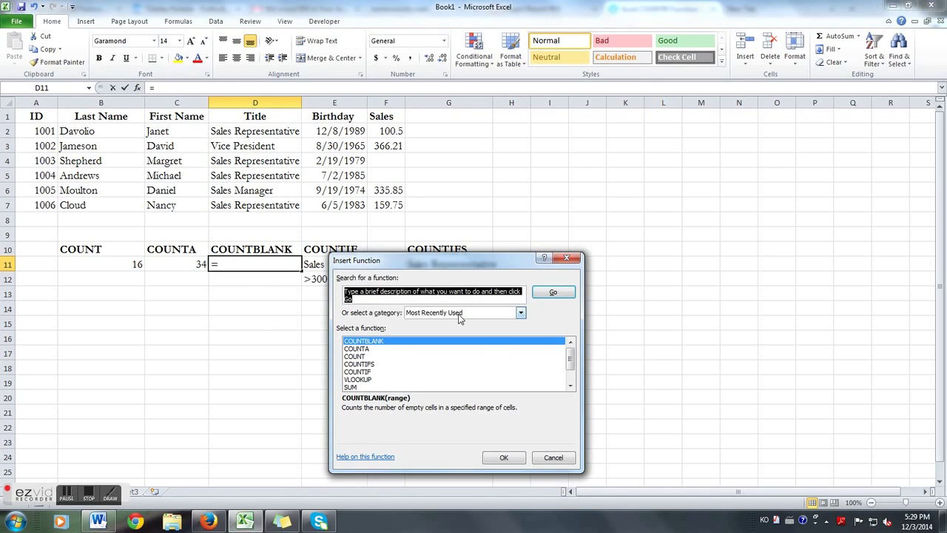
pyautogui.write('COUNTBLANK')
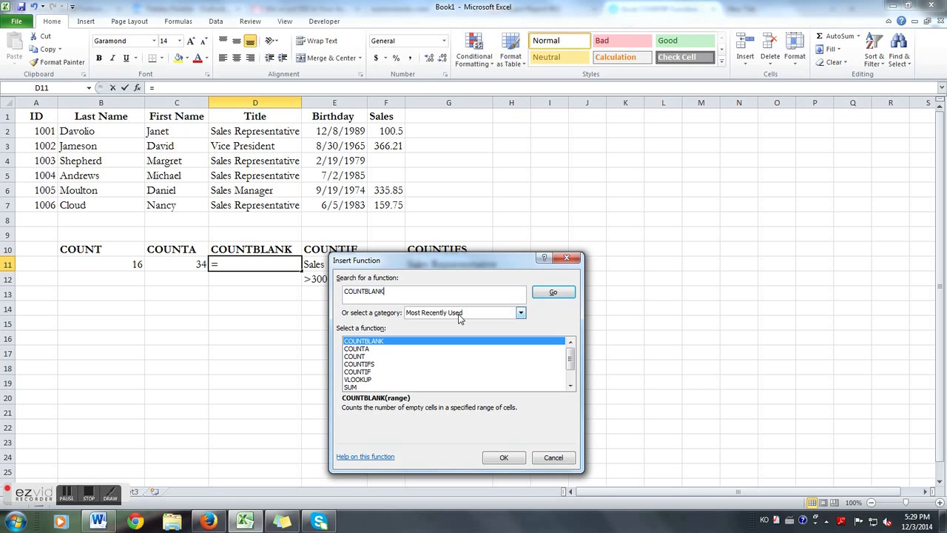
pyautogui.press('Return')
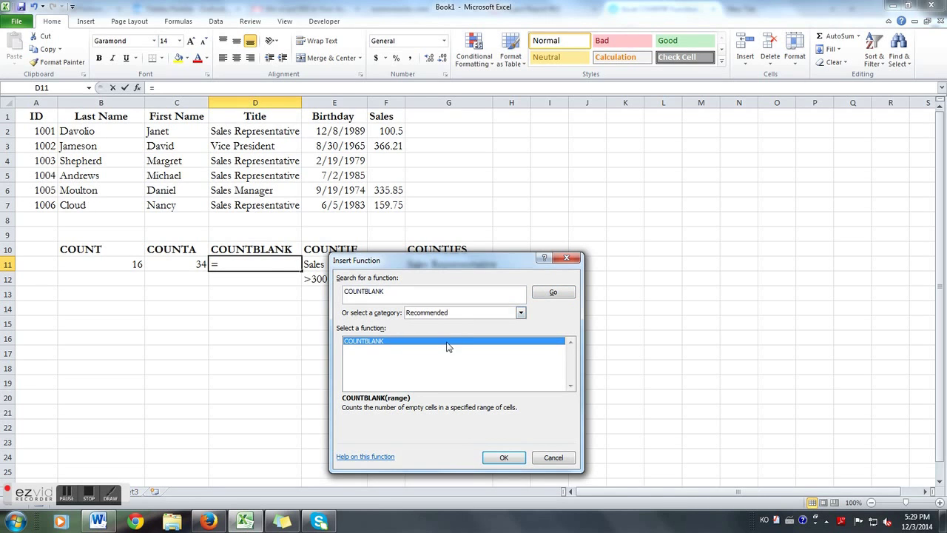
pyautogui.doubleClick(447, 341)
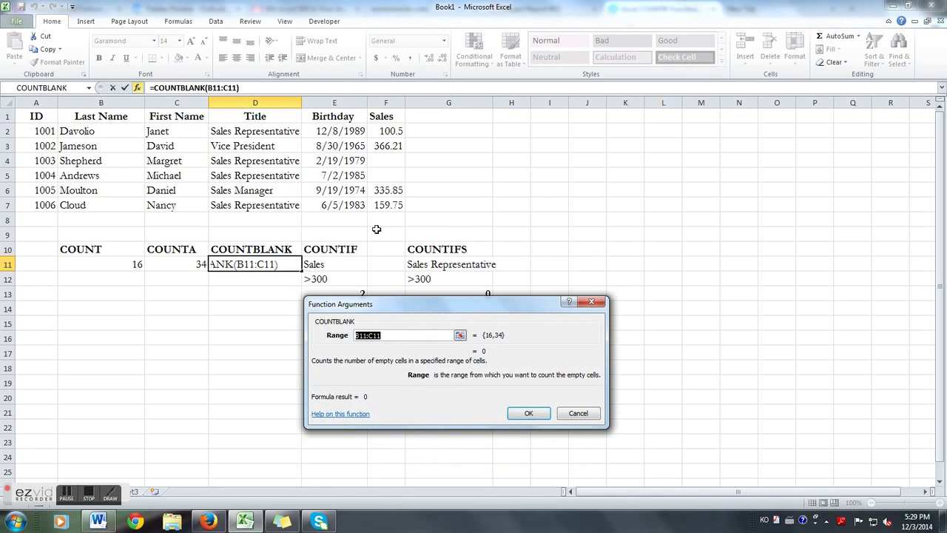
pyautogui.click(379, 133)
pyautogui.moveTo(378, 133); pyautogui.dragTo(378, 200)
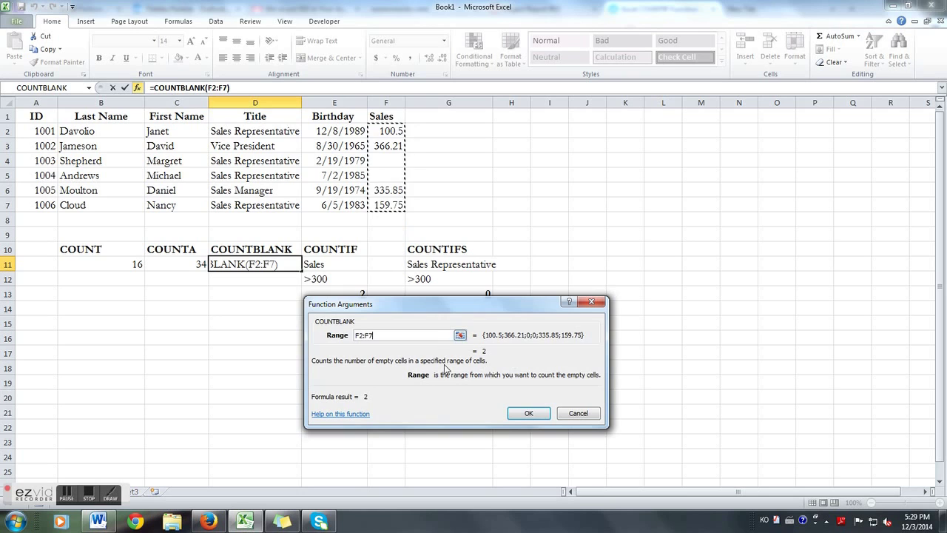
pyautogui.click(531, 414)
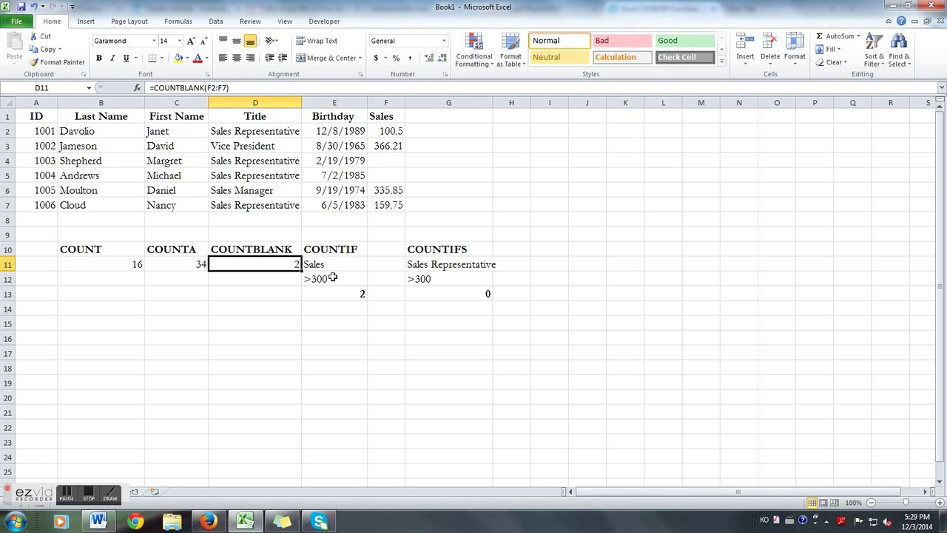
# Undo the COUNTBLANK entry in D11 and the clearing of the sales values in F4 and F5
pyautogui.click(390, 159)
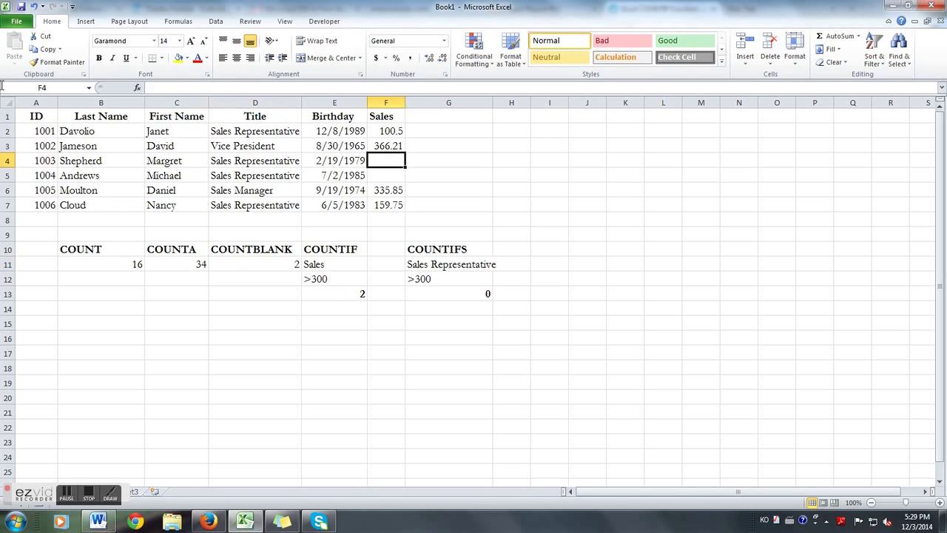
pyautogui.click(35, 7)
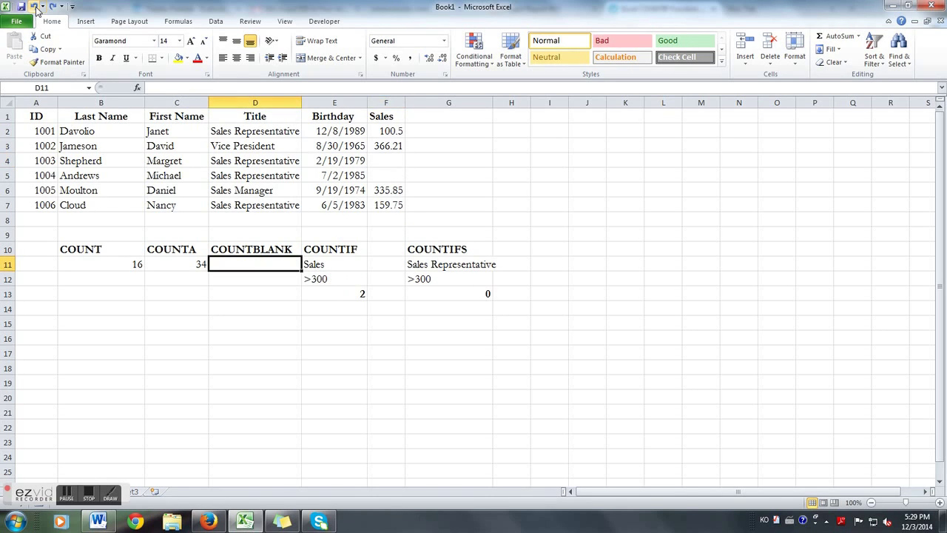
pyautogui.click(35, 7)
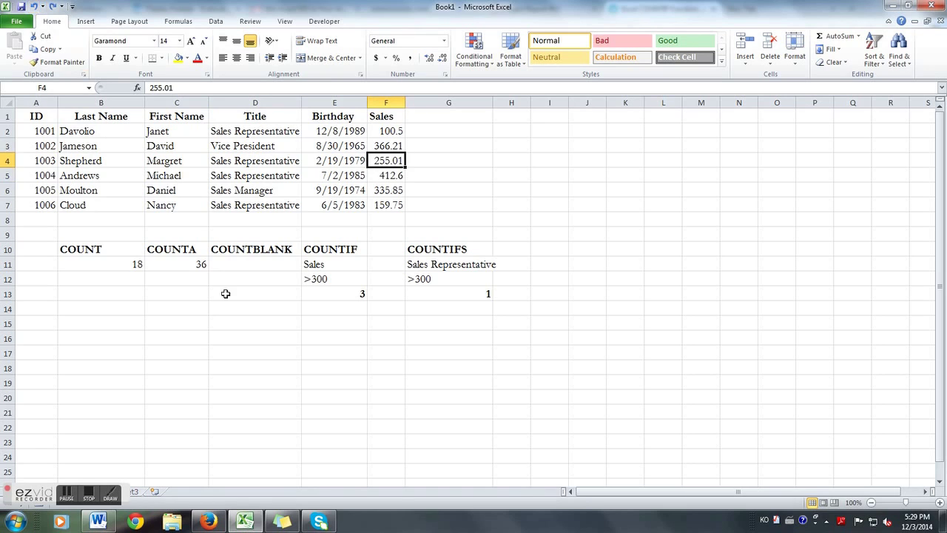
# Enter a COUNTBLANK function over the Sales range F2:F7 in cell D11
pyautogui.click(250, 264)
pyautogui.write('COUN')
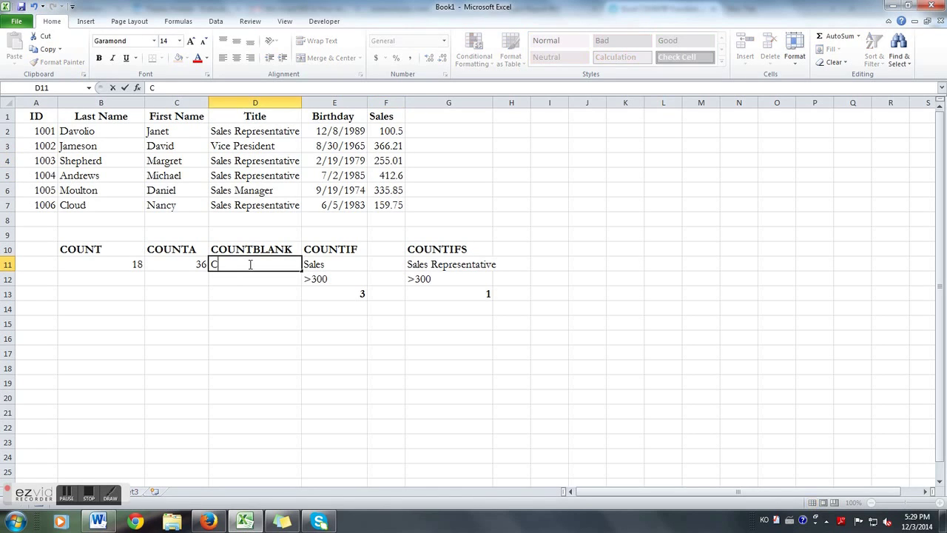
pyautogui.press('BackSpace')
pyautogui.press('BackSpace')
pyautogui.press('BackSpace')
pyautogui.press('BackSpace')
pyautogui.write('=')
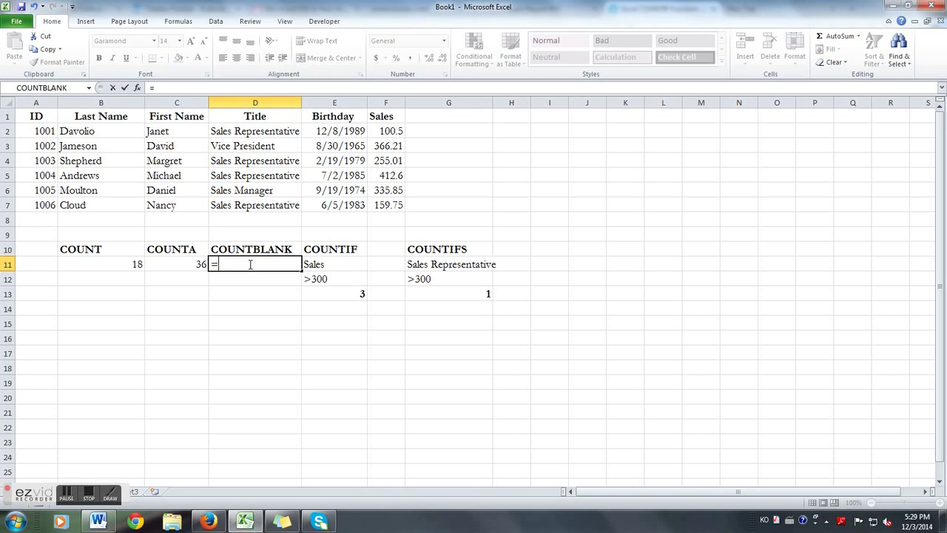
pyautogui.write('COUNT')
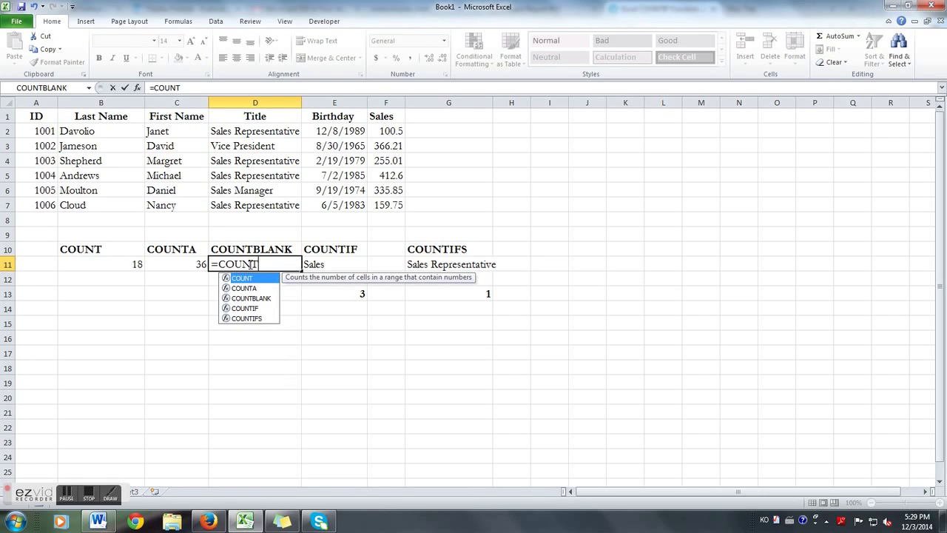
pyautogui.write('BLANKK')
pyautogui.press('BackSpace')
pyautogui.press('BackSpace')
pyautogui.write('K(')
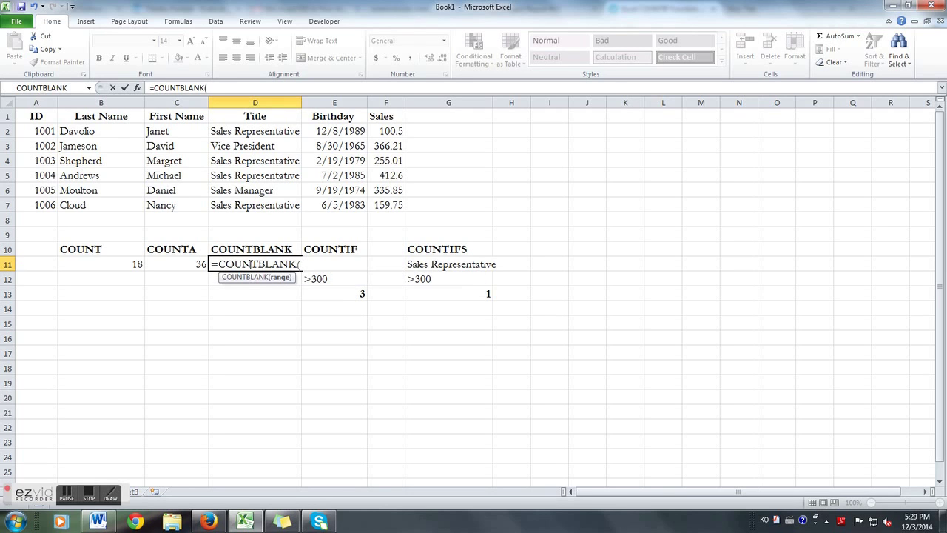
pyautogui.moveTo(383, 131); pyautogui.dragTo(390, 204)
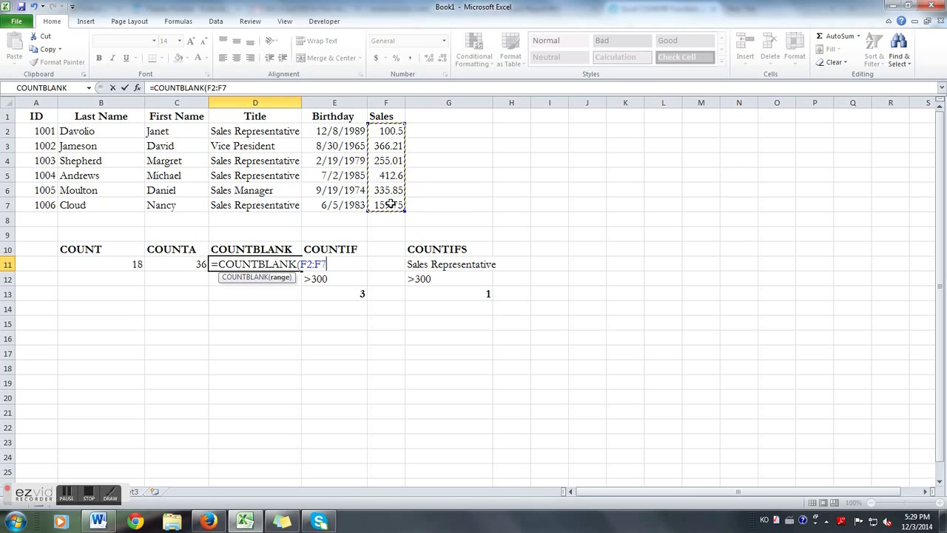
pyautogui.write(')')
pyautogui.press('Return')
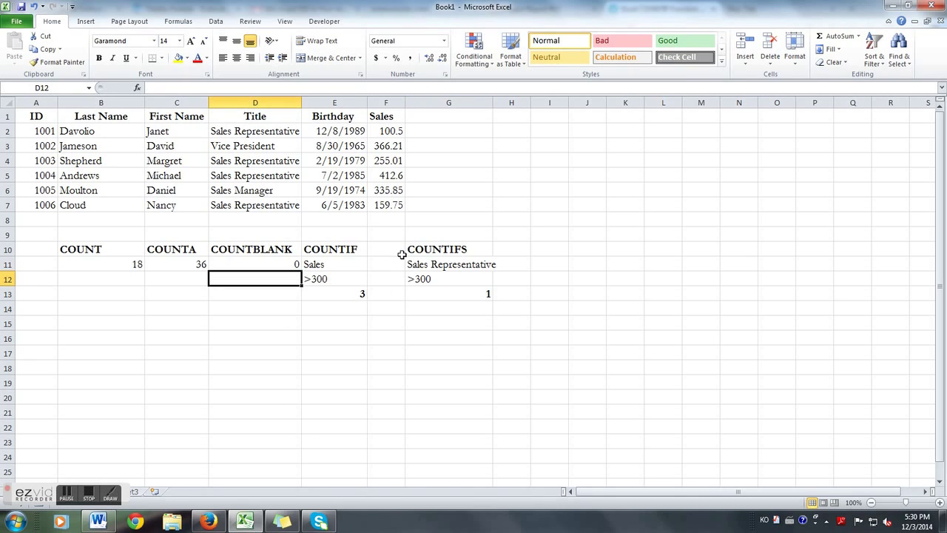
# Try clearing the sales value for ID 1006 in cell F7 to test the COUNTBLANK formula in D11, and undo the clearing
pyautogui.click(394, 207)
pyautogui.press('BackSpace')
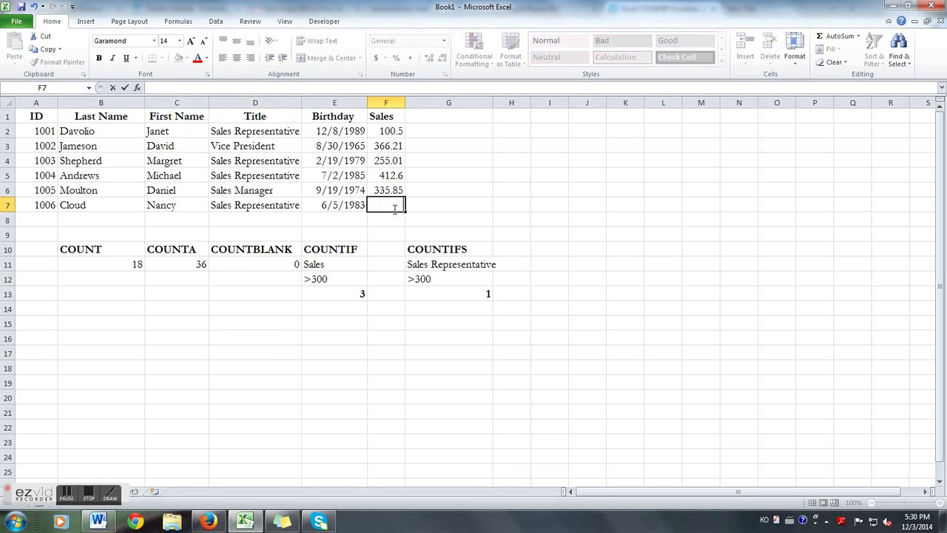
pyautogui.click(295, 278)
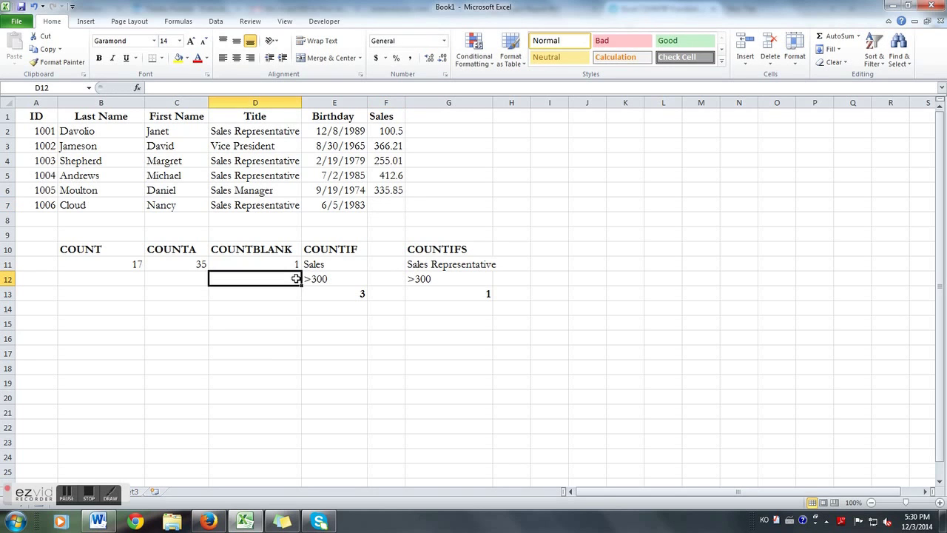
pyautogui.write('=')
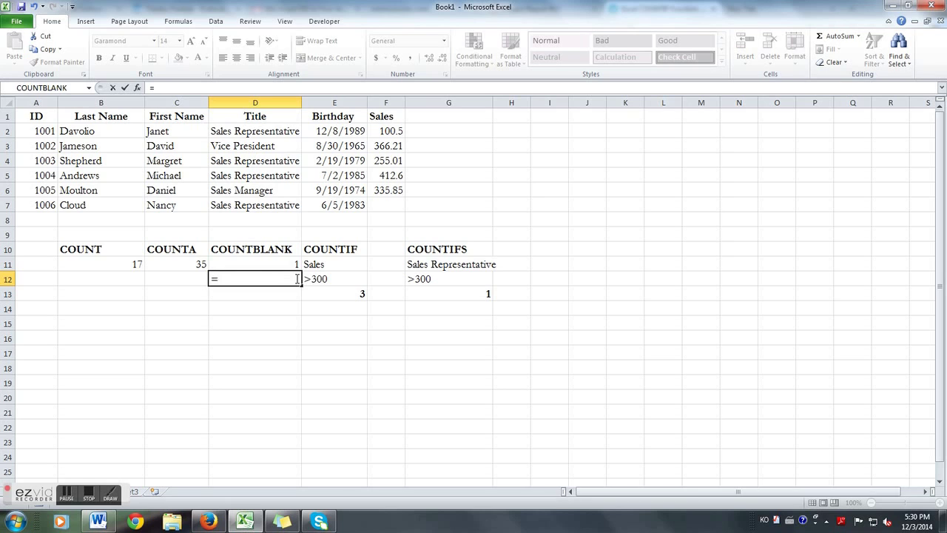
pyautogui.press('Escape')
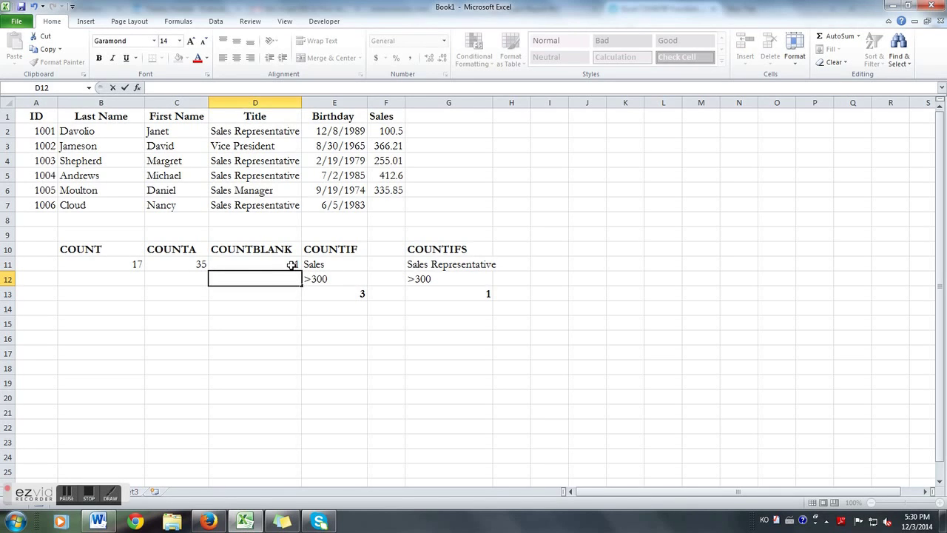
pyautogui.click(290, 265)
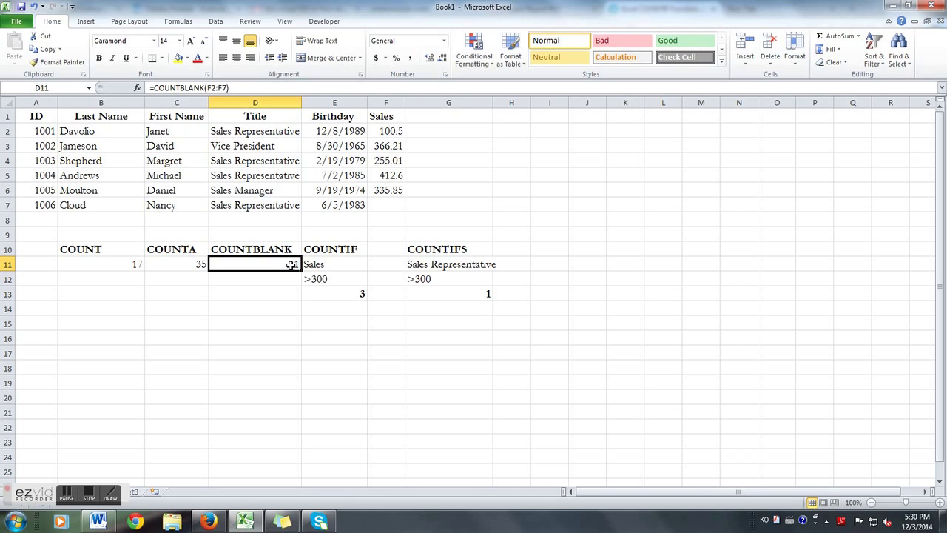
pyautogui.press('Return')
pyautogui.click(34, 7)
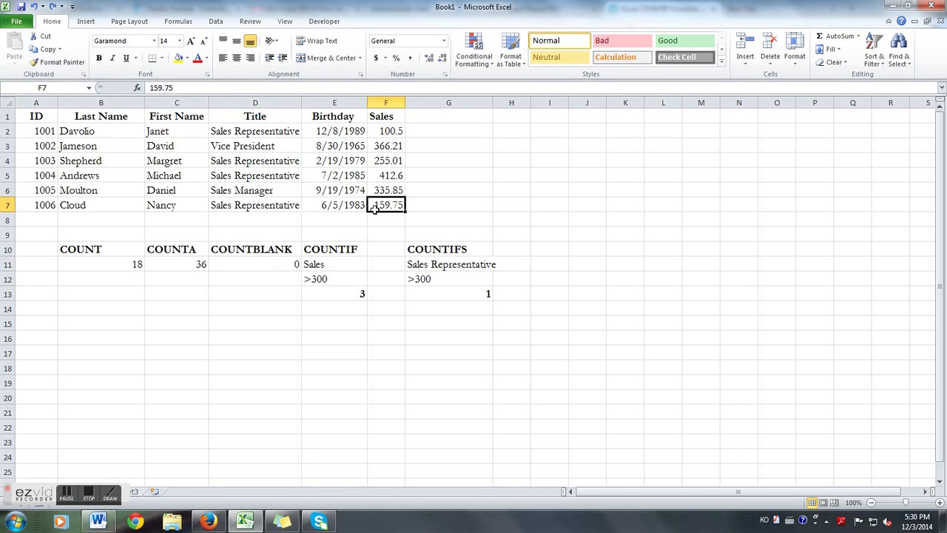
pyautogui.press('Delete')
pyautogui.click(33, 6)
pyautogui.click(291, 265)
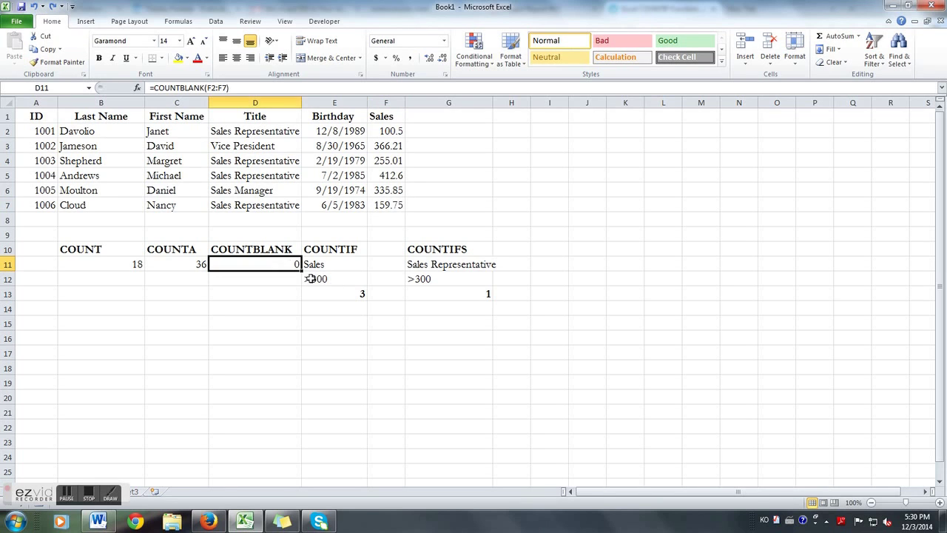
# Examine the range and criteria arguments of the COUNTIF function in cell E13
pyautogui.click(356, 294)
pyautogui.click(144, 91)
pyautogui.click(139, 88)
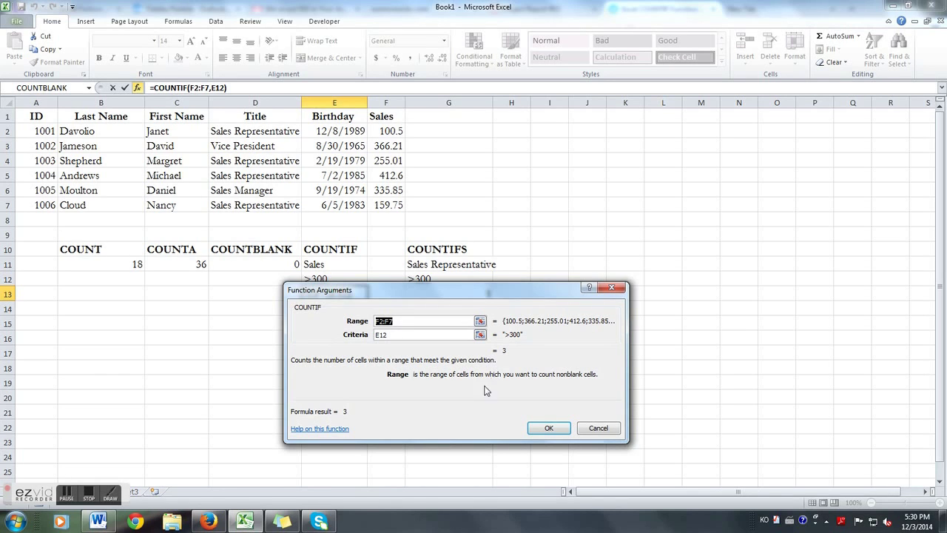
pyautogui.click(594, 429)
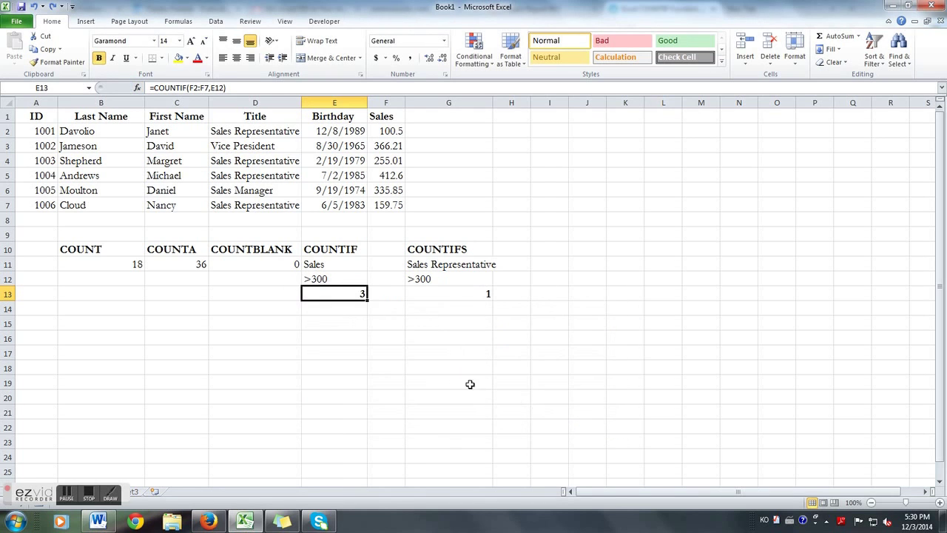
# Replace the formula in E13 with a COUNTIF function over the Sales range F2:F7, using cell E12 as the criteria
pyautogui.doubleClick(353, 296)
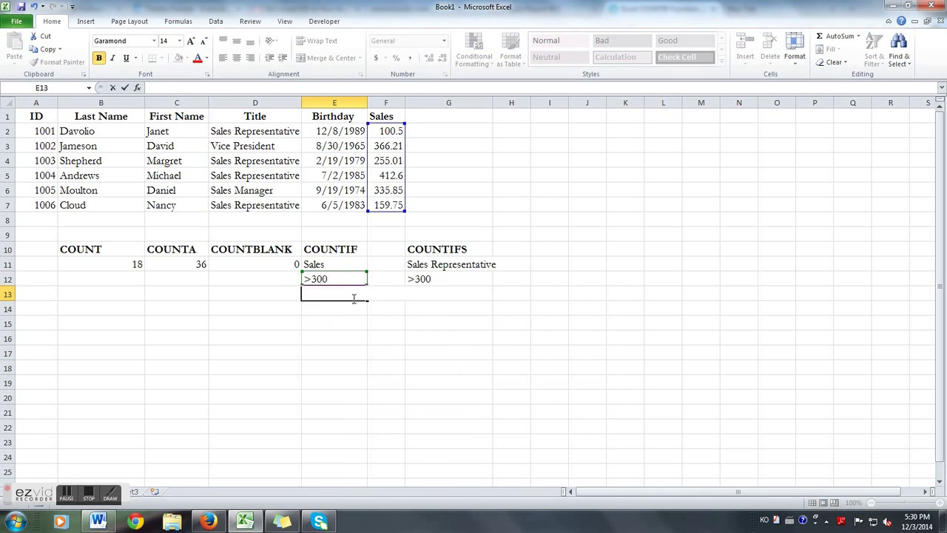
pyautogui.press('Return')
pyautogui.click(353, 298)
pyautogui.press('BackSpace')
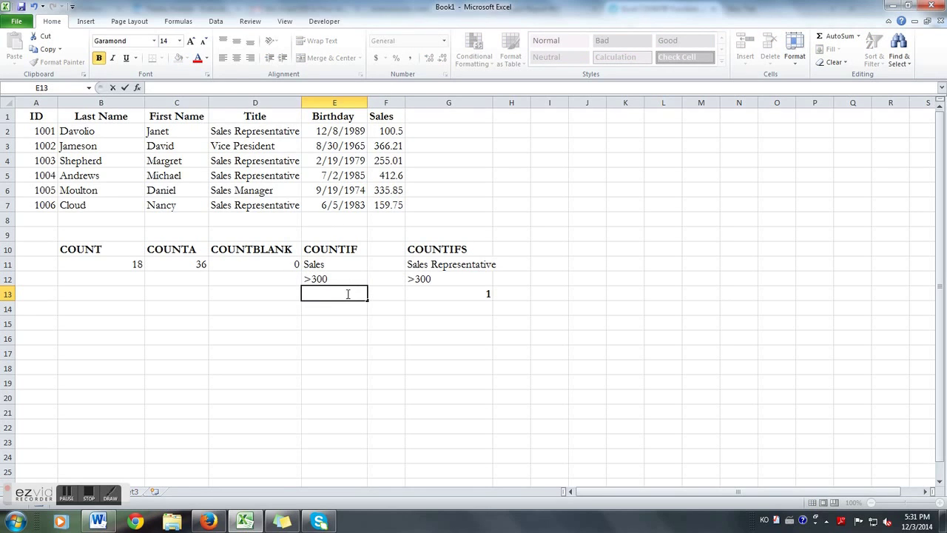
pyautogui.write('=COUNT')
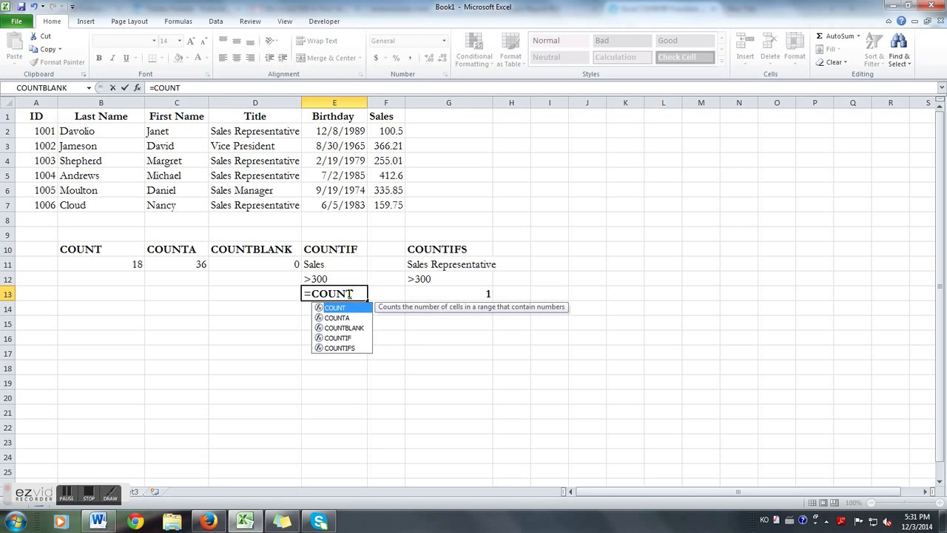
pyautogui.write('IF(')
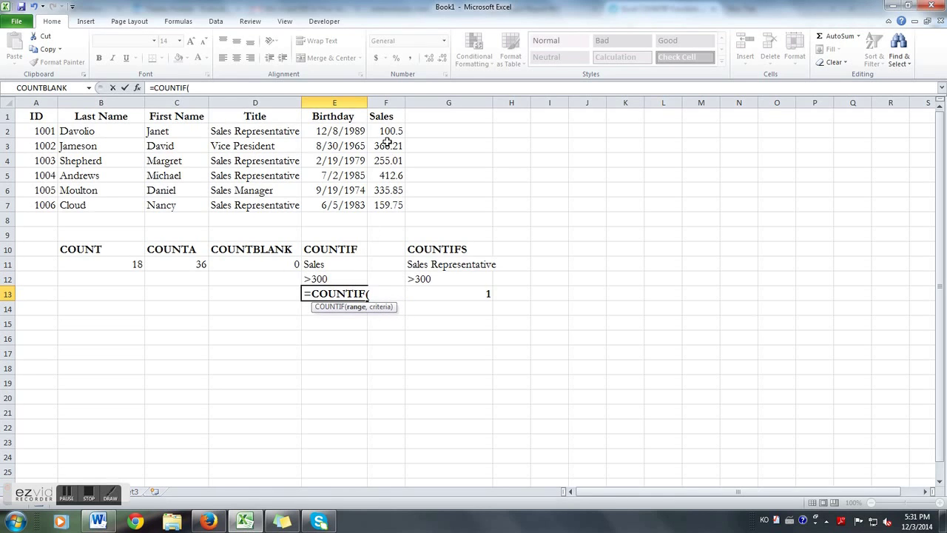
pyautogui.moveTo(391, 130); pyautogui.dragTo(389, 205)
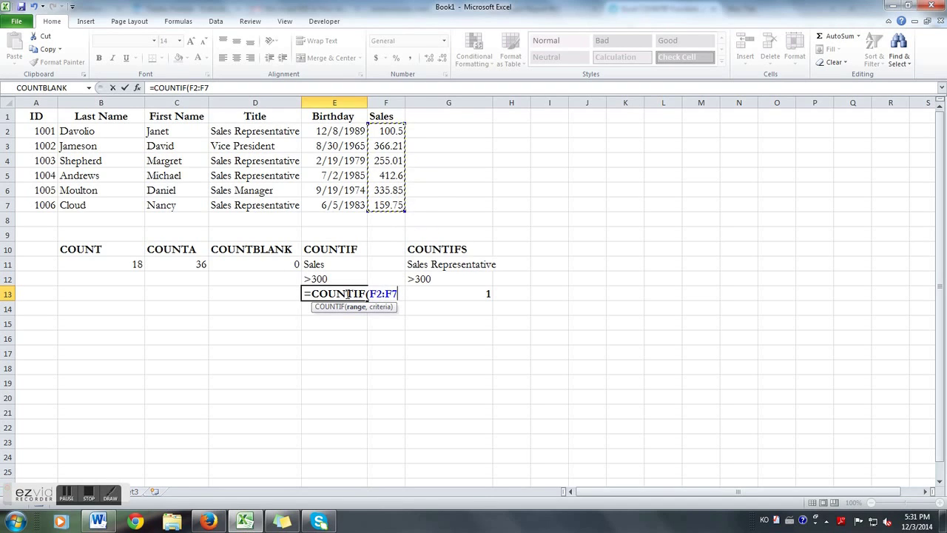
pyautogui.write(',')
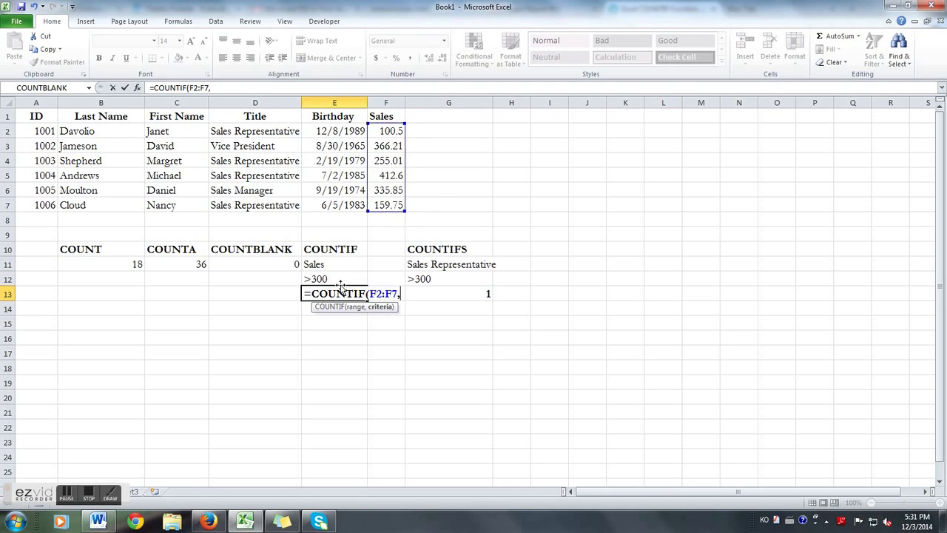
pyautogui.click(334, 279)
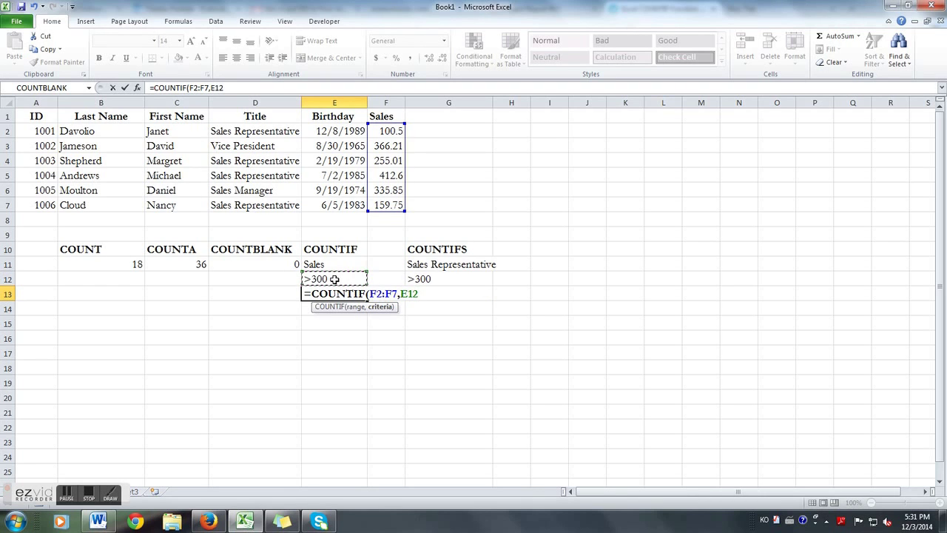
pyautogui.write(')')
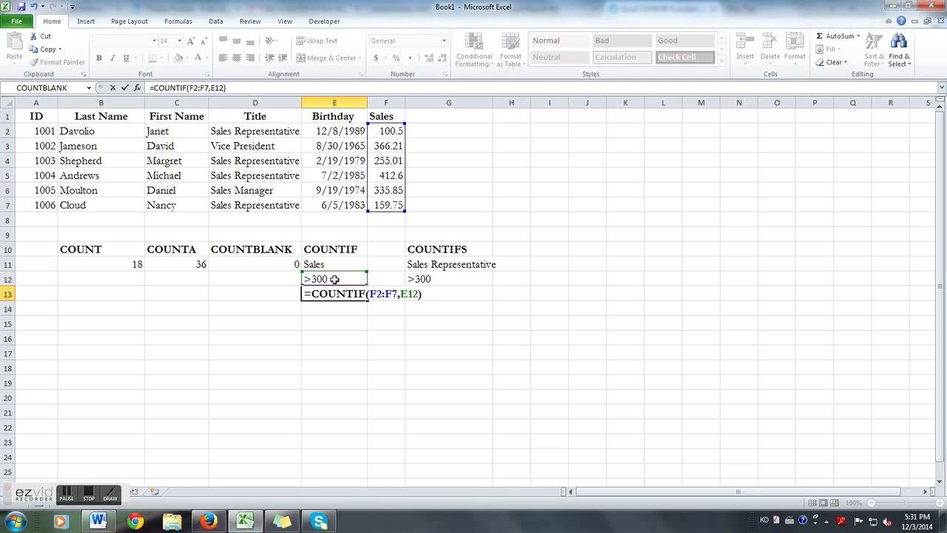
pyautogui.press('Return')
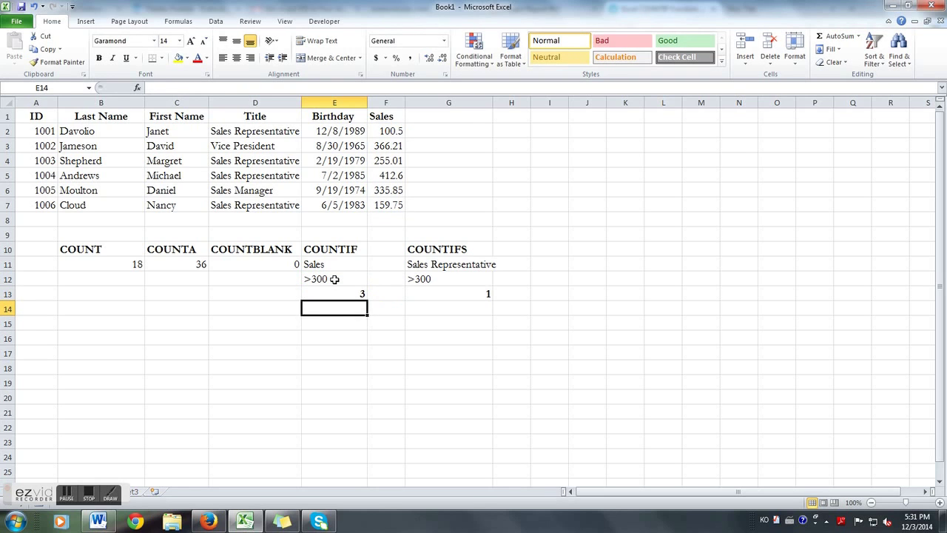
pyautogui.press('Up')
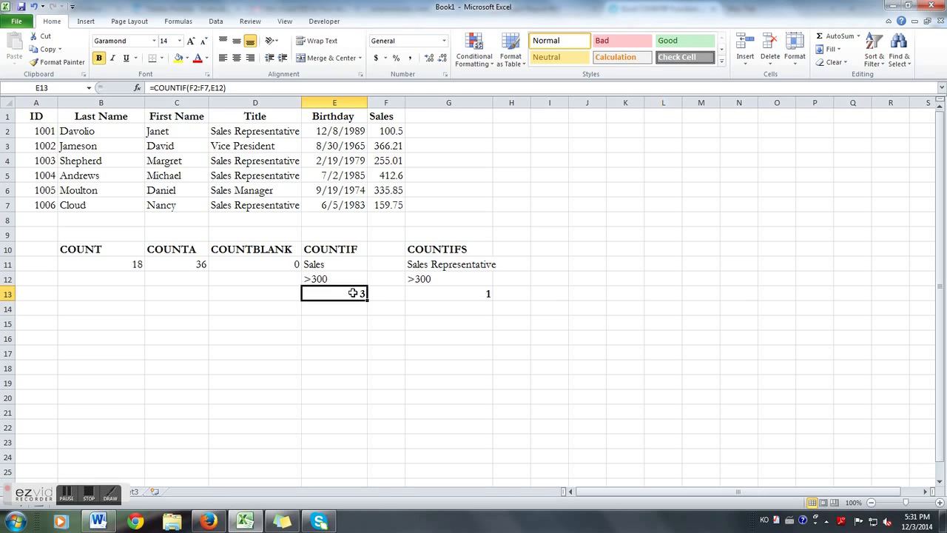
# Examine the criteria ranges and criteria arguments of the COUNTIFS function in cell G13
pyautogui.click(444, 292)
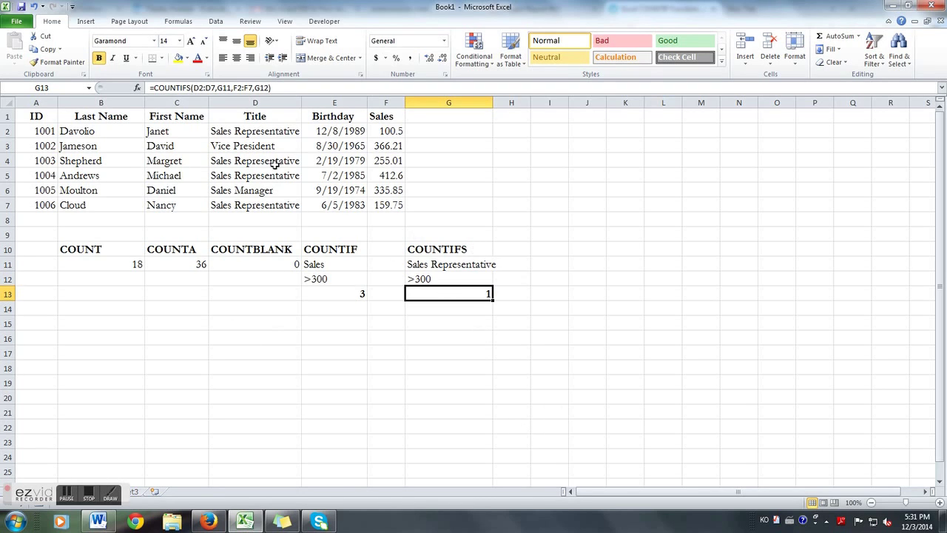
pyautogui.click(139, 88)
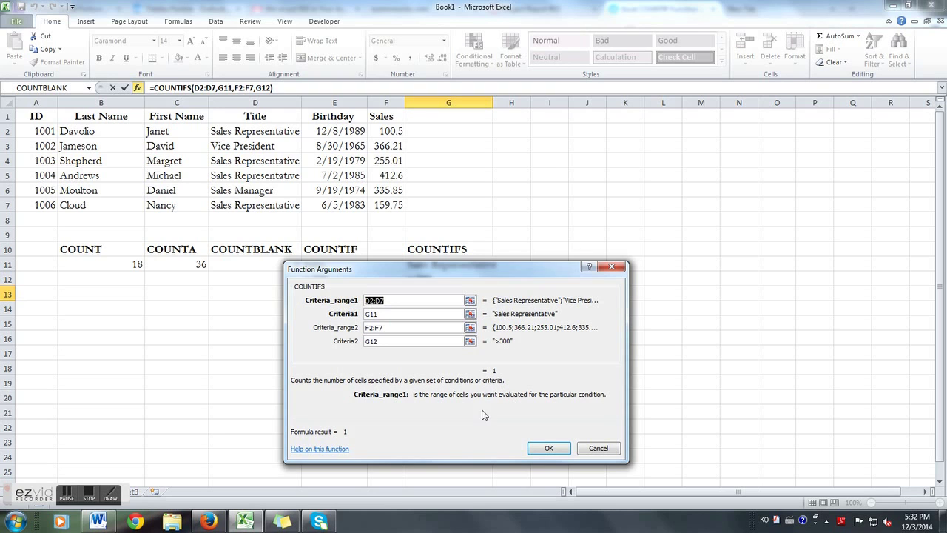
pyautogui.click(548, 448)
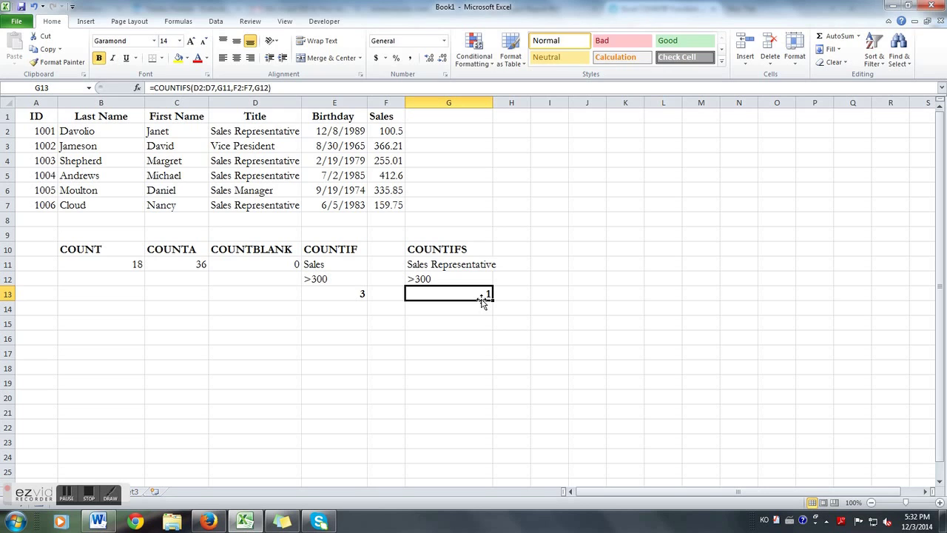
# Replace the formula in G13 with a new COUNTIFS function, using Title range D2:D7 and cell G11 as the first range and criterion
pyautogui.doubleClick(482, 298)
pyautogui.press('Return')
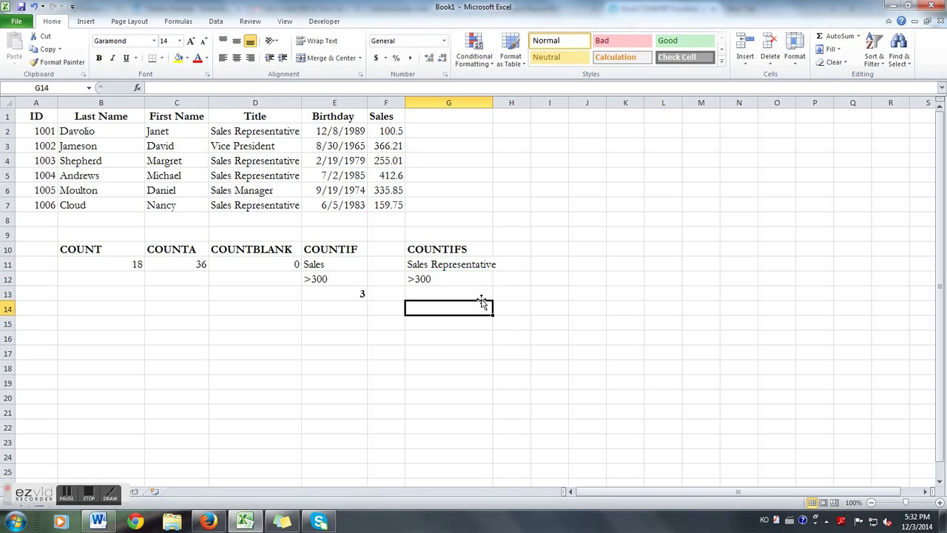
pyautogui.click(480, 296)
pyautogui.write('=')
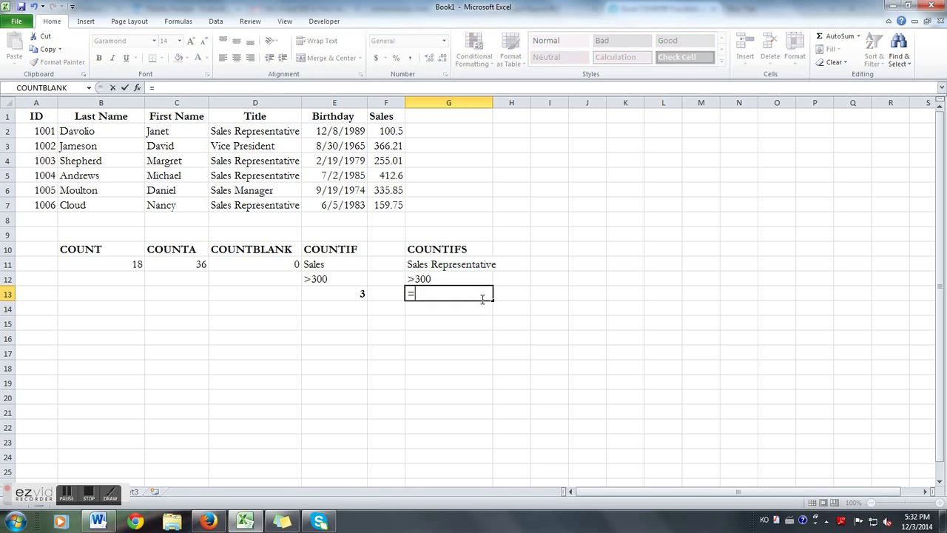
pyautogui.write('COUNTI')
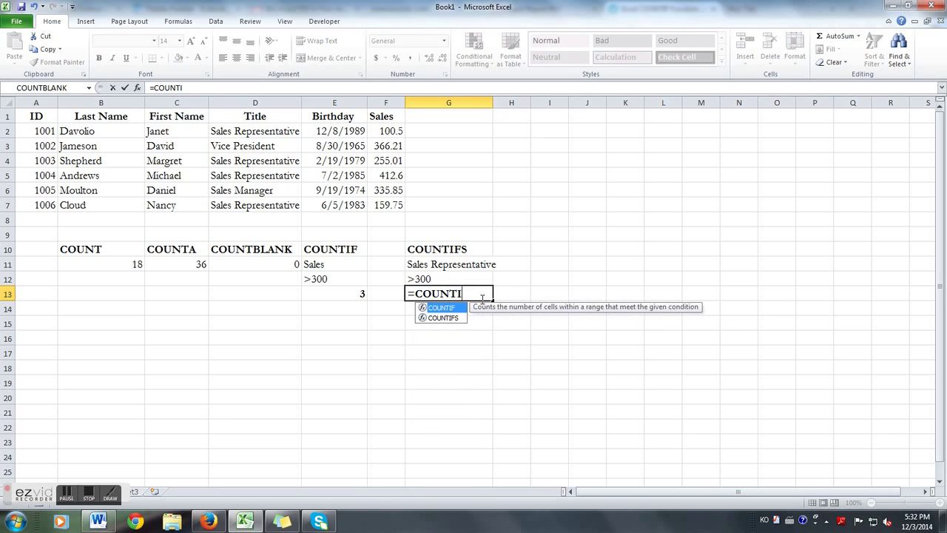
pyautogui.write('FS(')
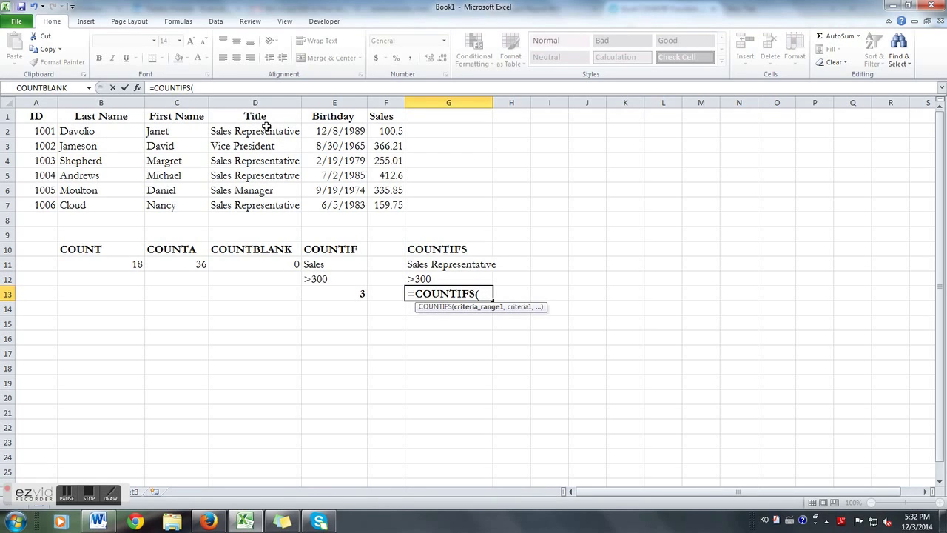
pyautogui.moveTo(265, 126); pyautogui.dragTo(270, 208)
pyautogui.write(',')
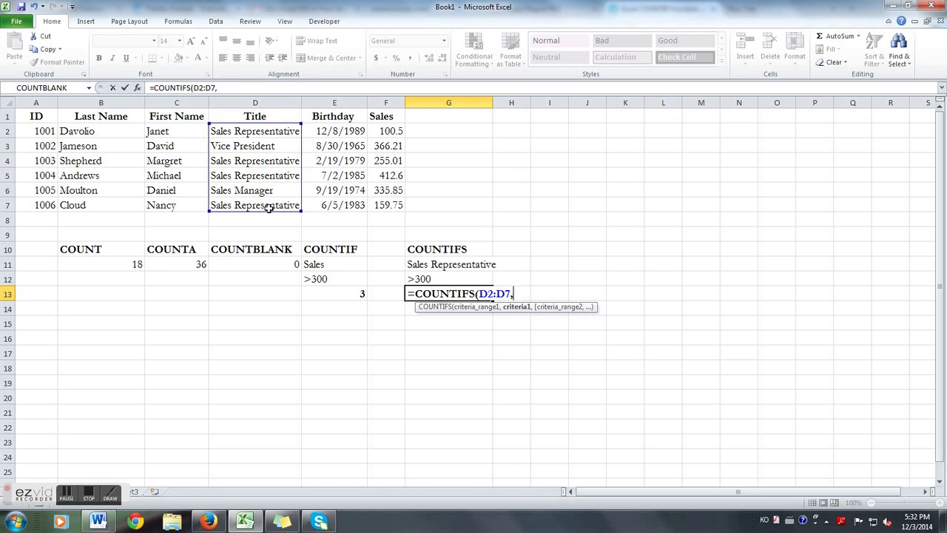
pyautogui.click(421, 265)
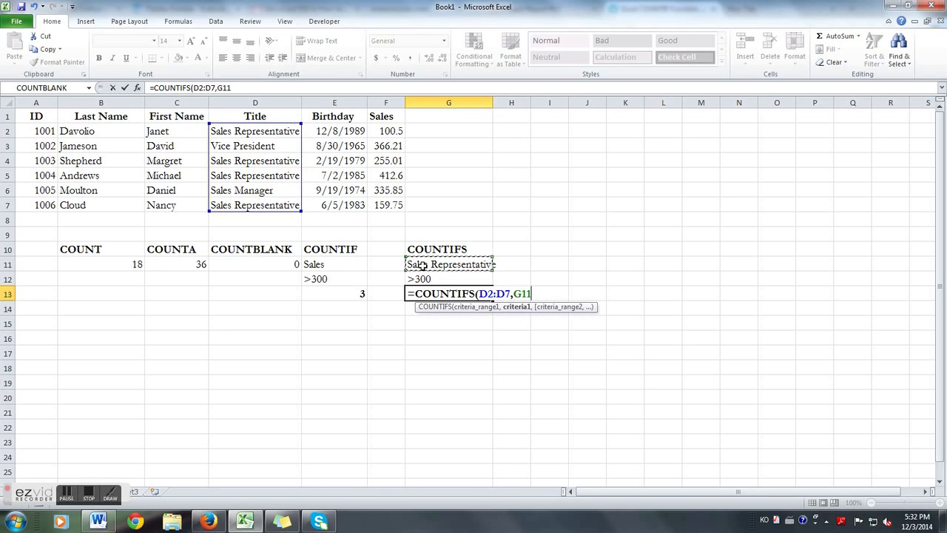
# Complete the COUNTIFS formula in G13 with Sales range F2:F7 and cell G12 as the second range and criterion
pyautogui.write(',')
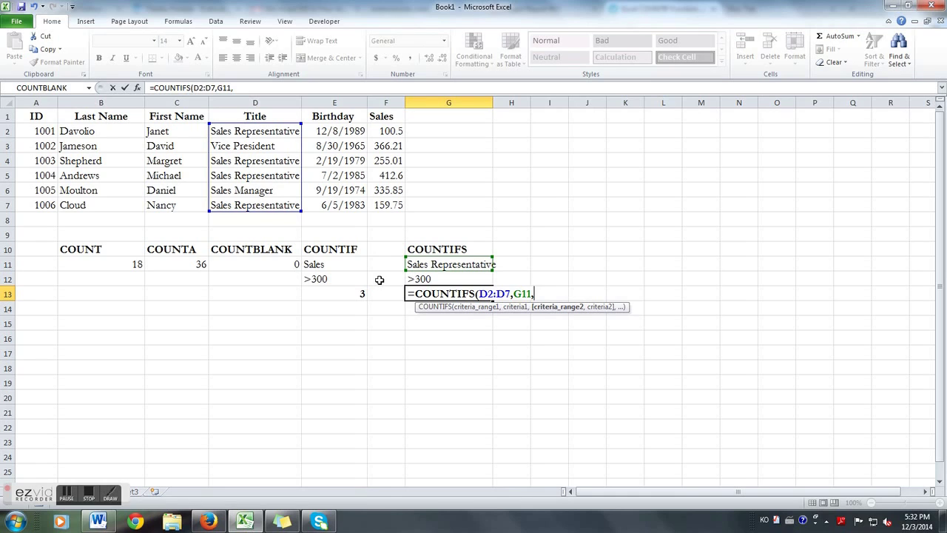
pyautogui.moveTo(392, 129); pyautogui.dragTo(391, 206)
pyautogui.write(',')
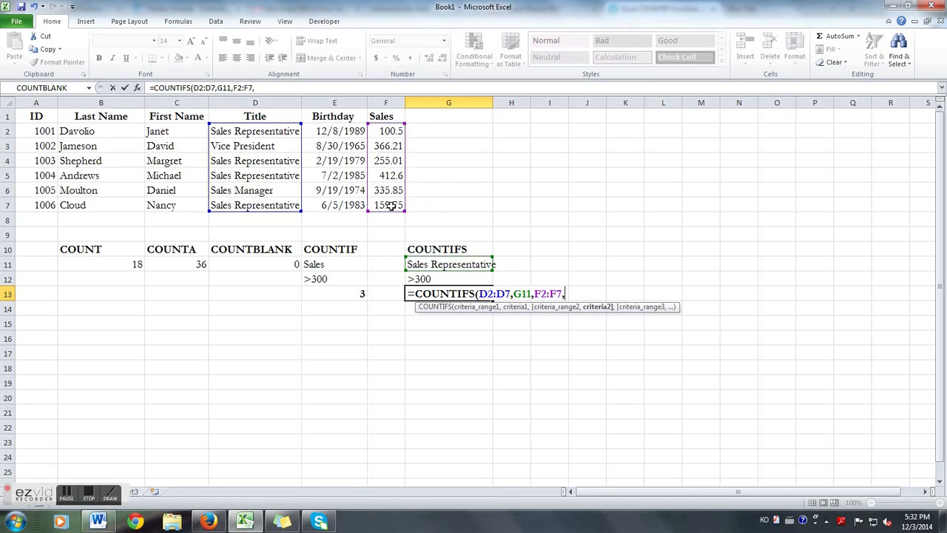
pyautogui.click(449, 278)
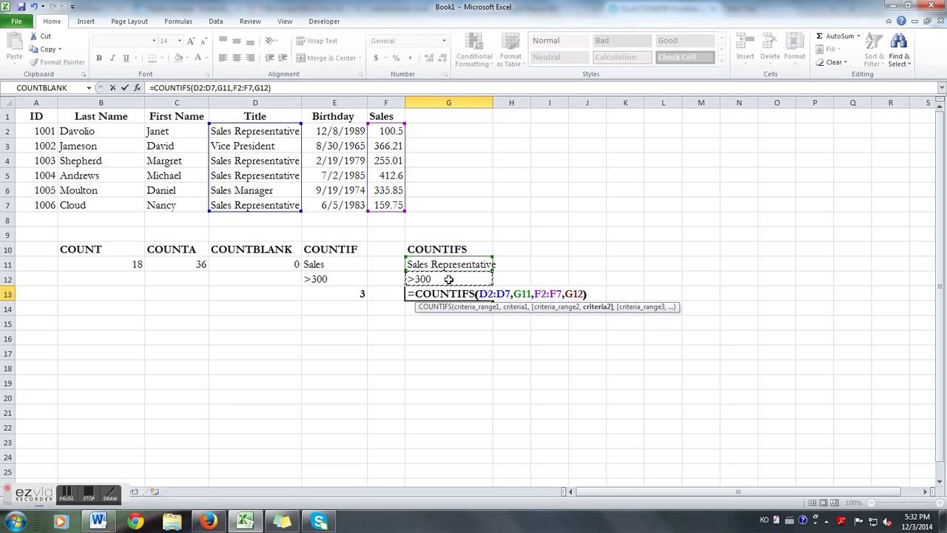
pyautogui.write(')')
pyautogui.press('Return')
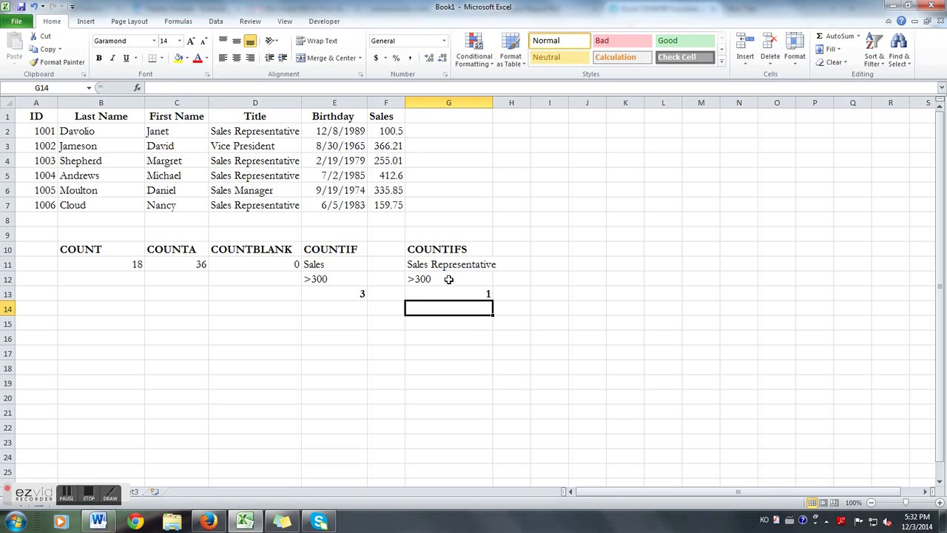
# Review the cell references used by the completed COUNTIFS formula in G13, leaving the formula as entered
pyautogui.press('Up')
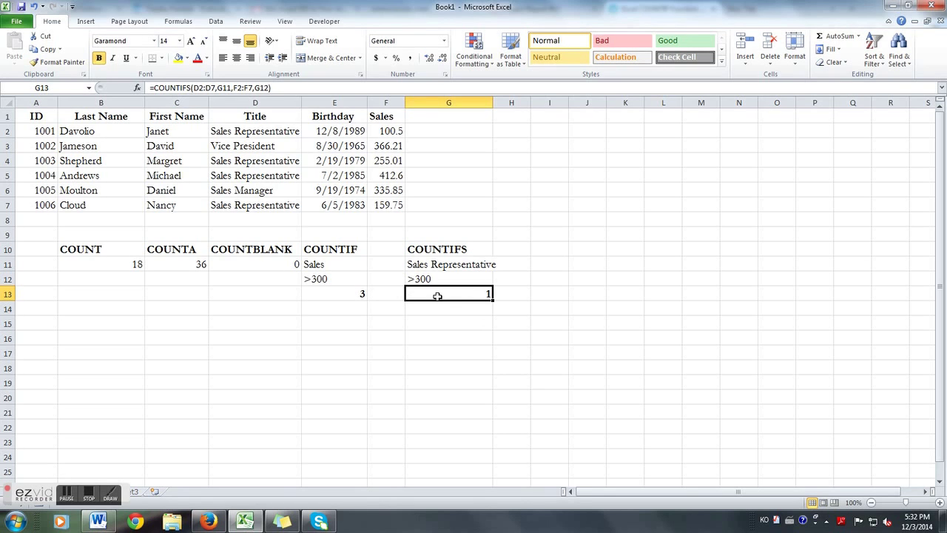
pyautogui.doubleClick(438, 295)
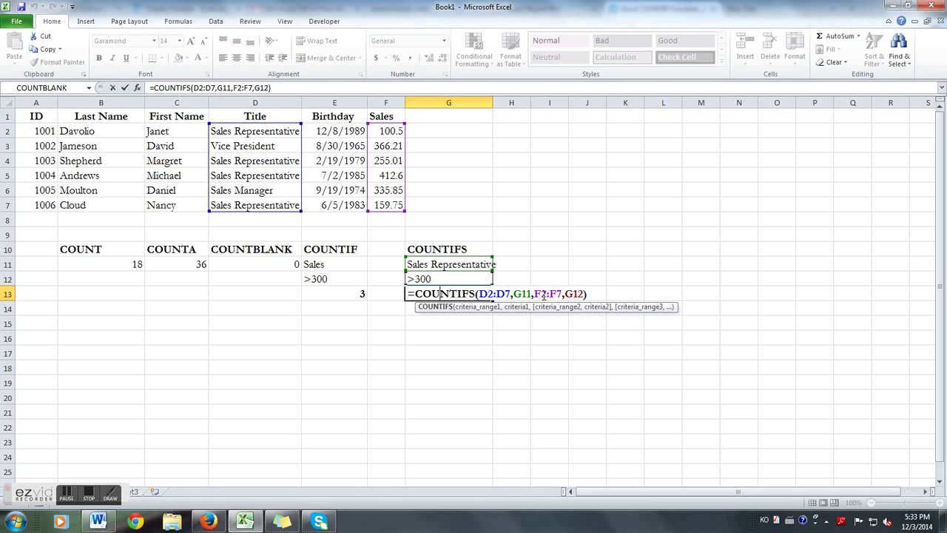
pyautogui.press('Return')
pyautogui.press('Up')
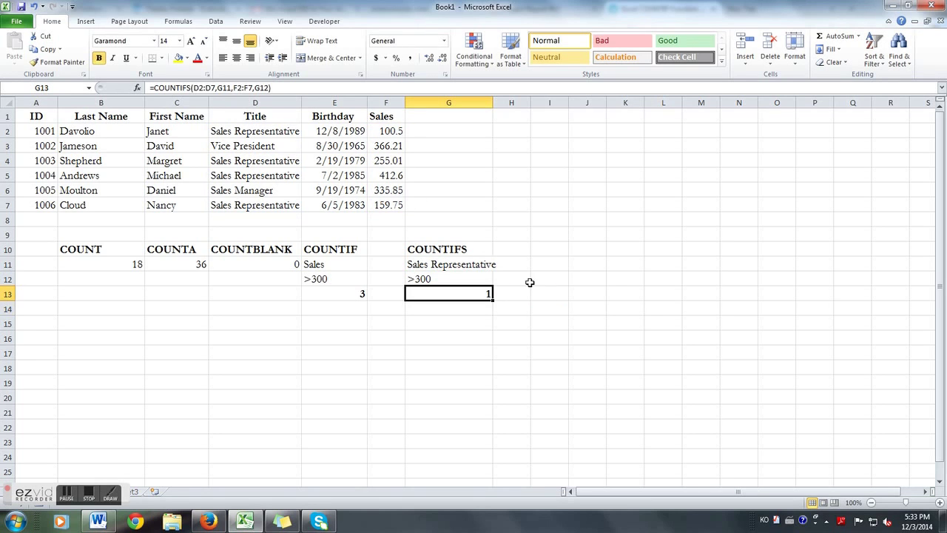
# Try >200 as the sales criterion for the COUNTIFS formula in cell G12
pyautogui.click(449, 279)
pyautogui.doubleClick(447, 279)
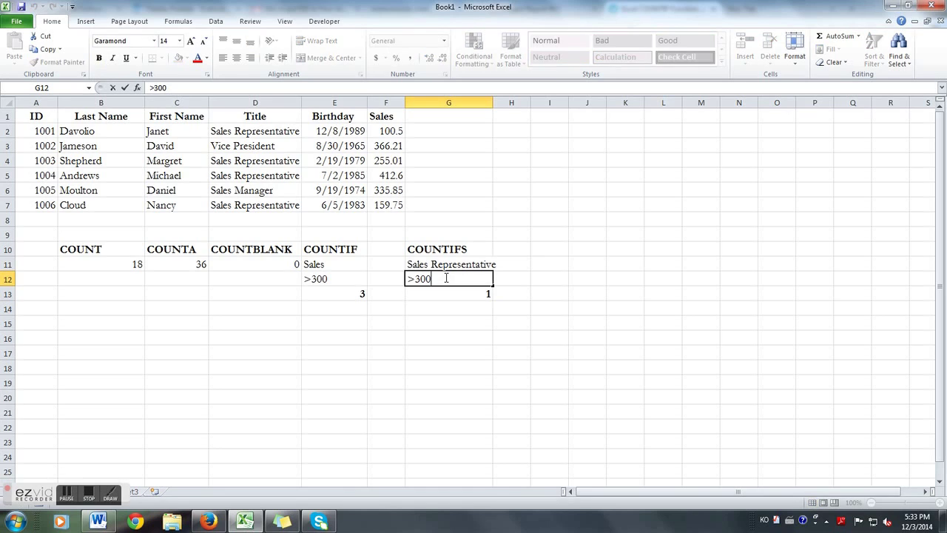
pyautogui.press('BackSpace')
pyautogui.press('BackSpace')
pyautogui.write('00')
pyautogui.press('BackSpace')
pyautogui.press('BackSpace')
pyautogui.press('BackSpace')
pyautogui.write('200')
pyautogui.press('Return')
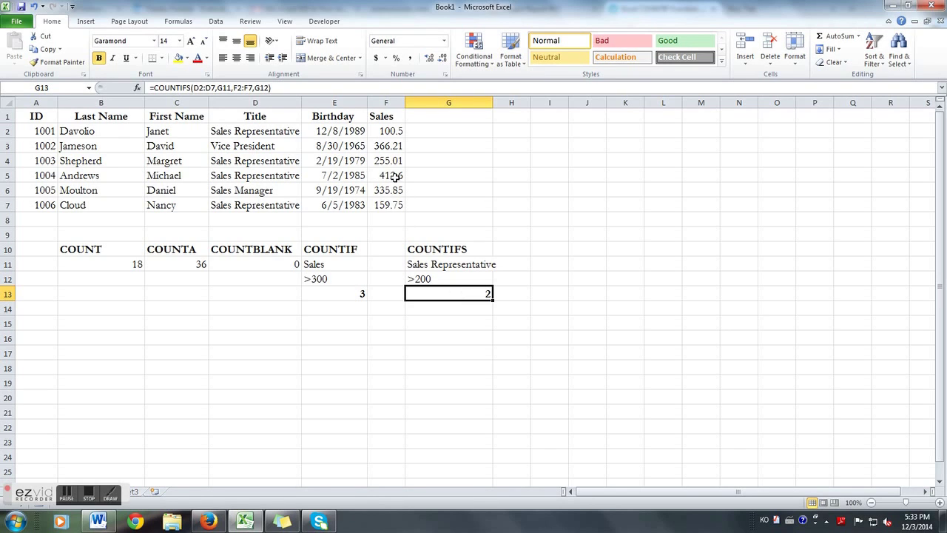
# Set the COUNTIFS sales criterion in cell G12 to >100
pyautogui.click(446, 279)
pyautogui.doubleClick(446, 279)
pyautogui.press('BackSpace')
pyautogui.press('BackSpace')
pyautogui.press('BackSpace')
pyautogui.write('100')
pyautogui.press('Return')
# Set the COUNTIF sales criterion in cell E12 to >250
pyautogui.doubleClick(348, 278)
pyautogui.press('BackSpace')
pyautogui.press('BackSpace')
pyautogui.press('BackSpace')
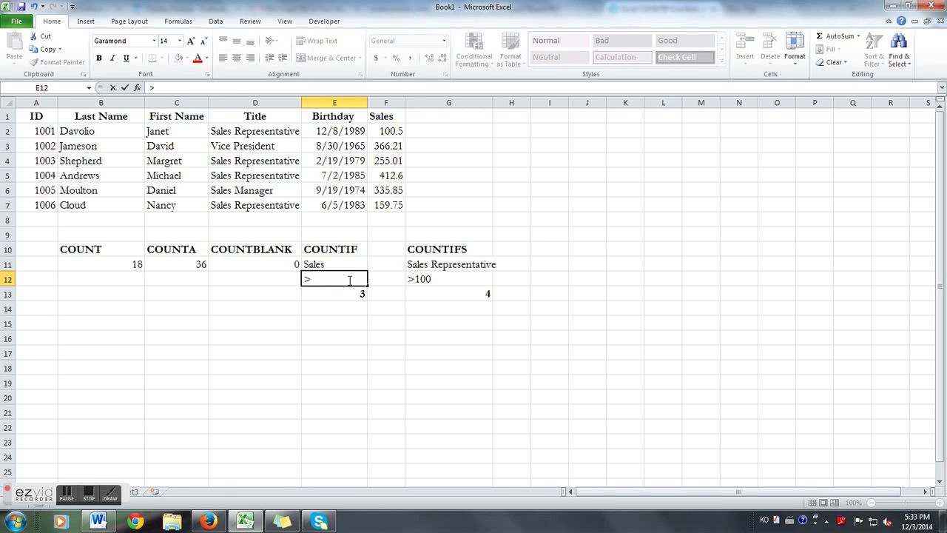
pyautogui.write('250')
pyautogui.press('Return')
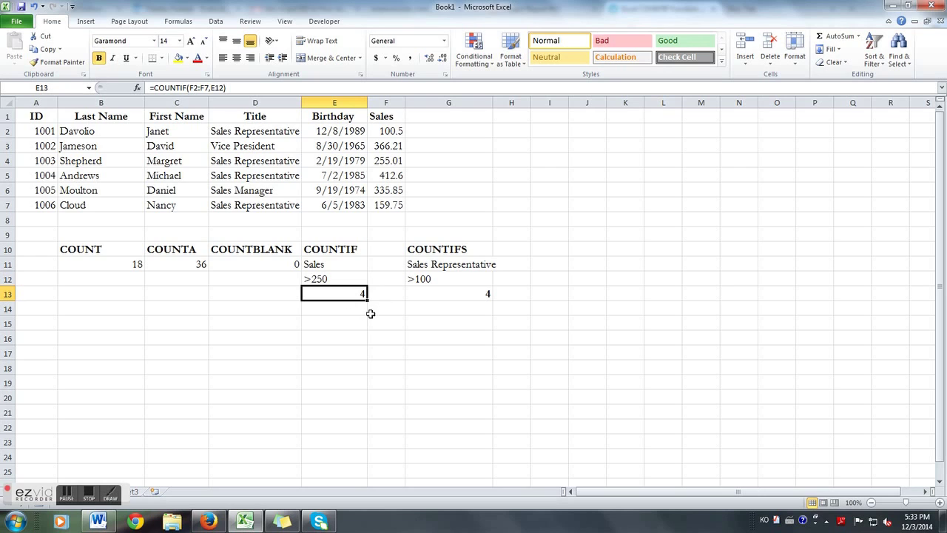
# Enter a COUNT formula in cell B12 over the employee data range A2:F7
pyautogui.click(103, 278)
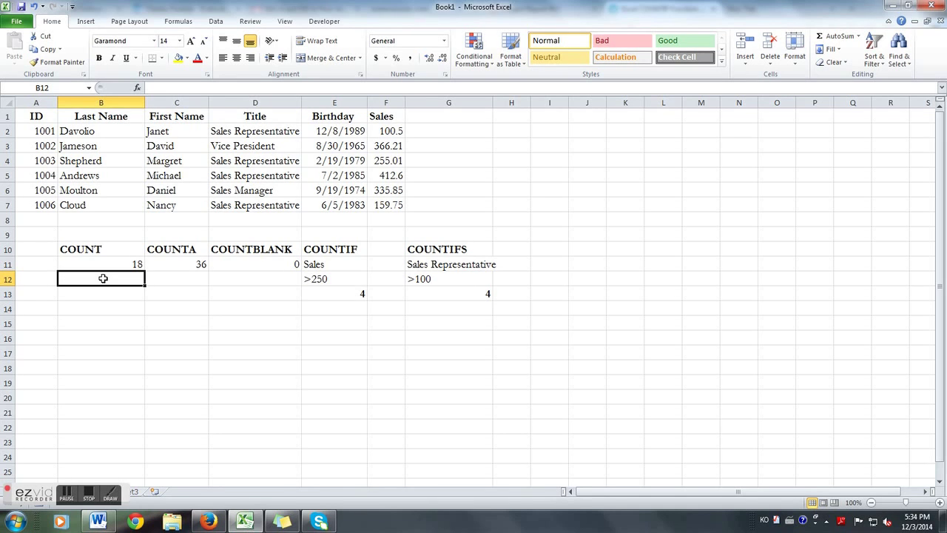
pyautogui.write('=COU')
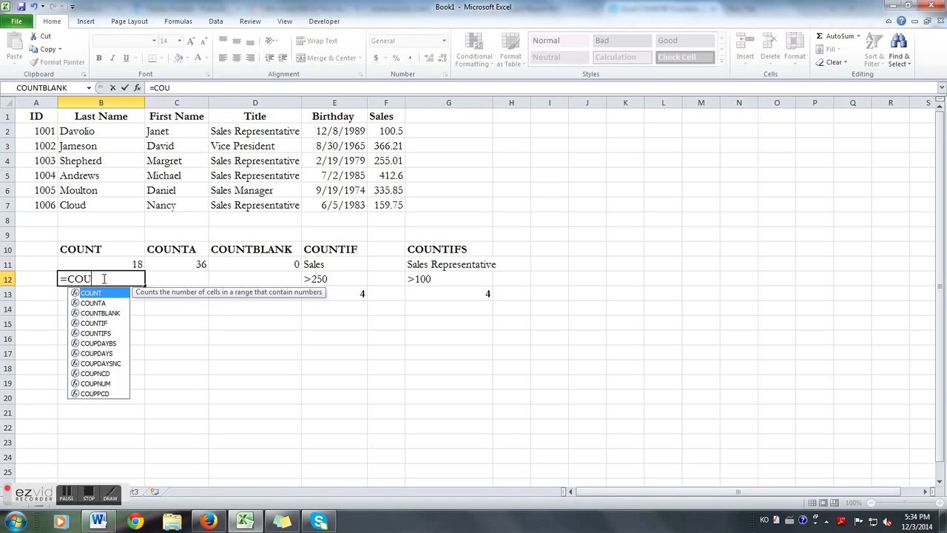
pyautogui.write('NT(')
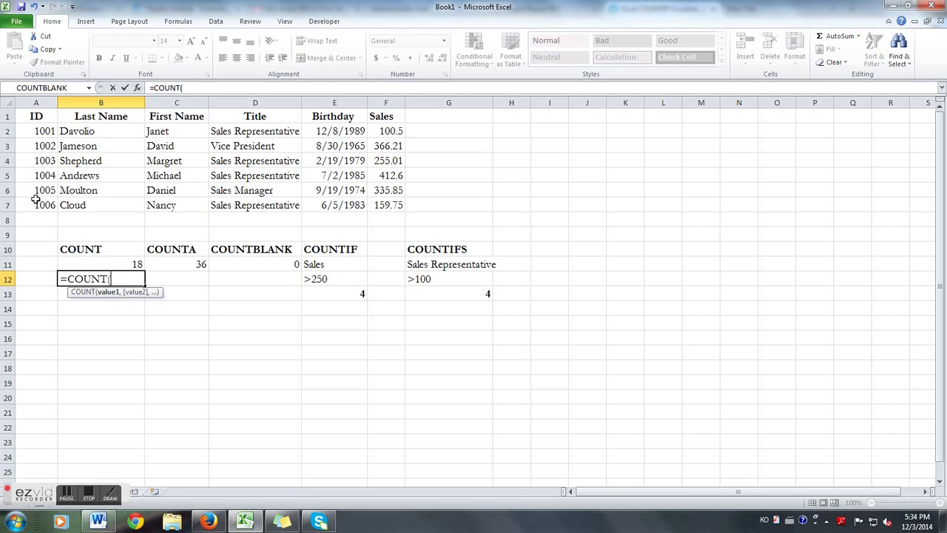
pyautogui.moveTo(36, 132); pyautogui.dragTo(379, 203)
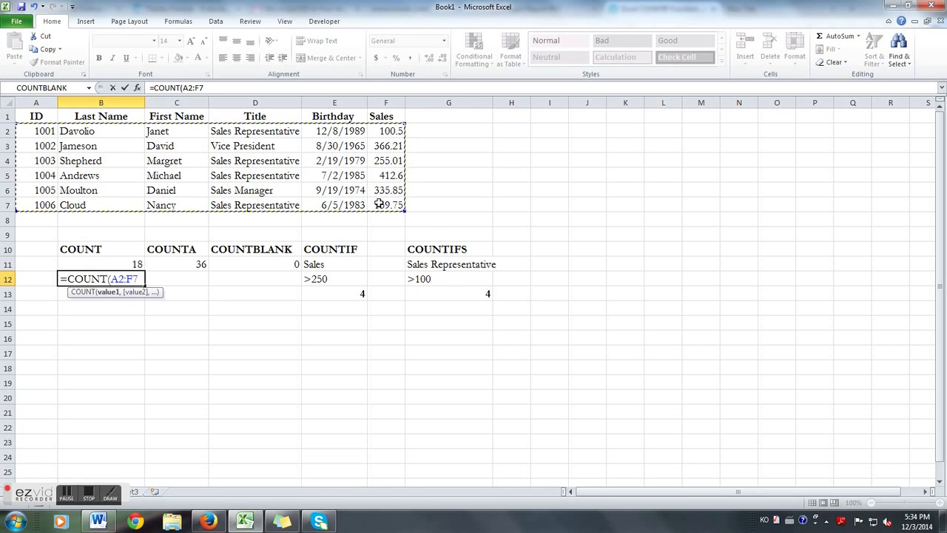
pyautogui.write(')')
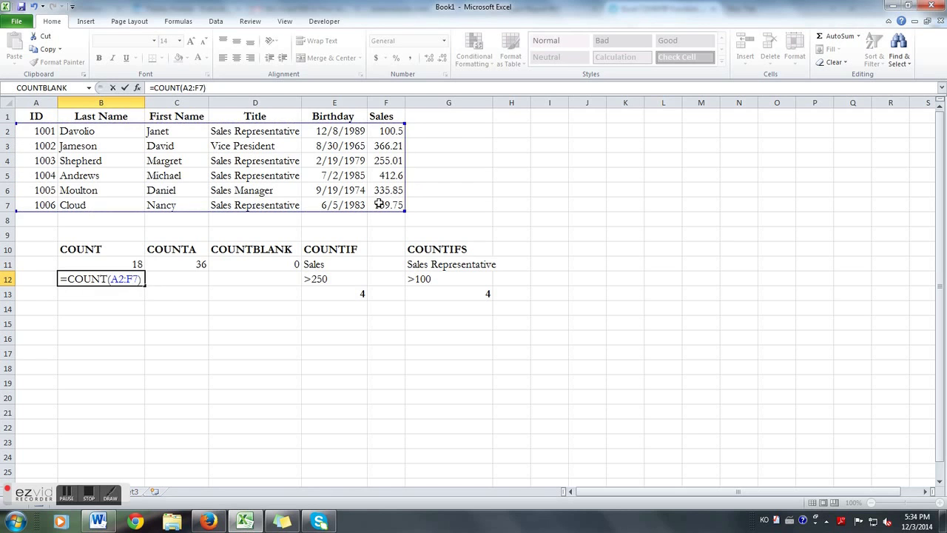
pyautogui.press('Return')
# Enter a COUNTA formula in cell C12 over the employee data range A2:F7
pyautogui.press('Right')
pyautogui.press('Up')
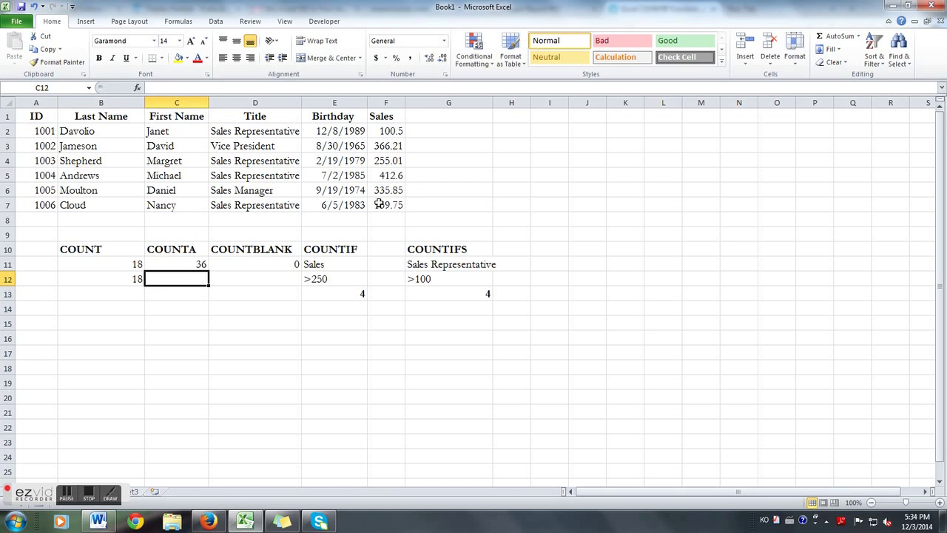
pyautogui.write('=COUNT')
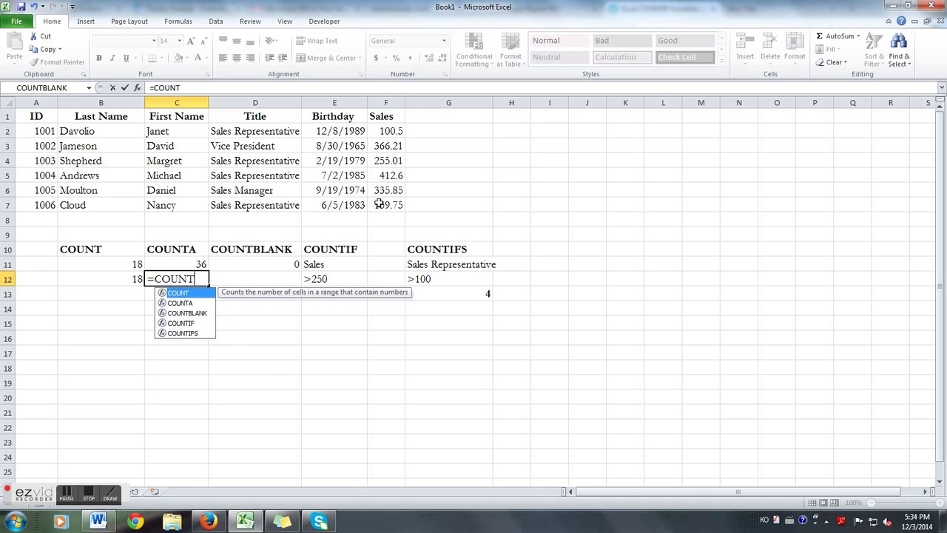
pyautogui.write('A')
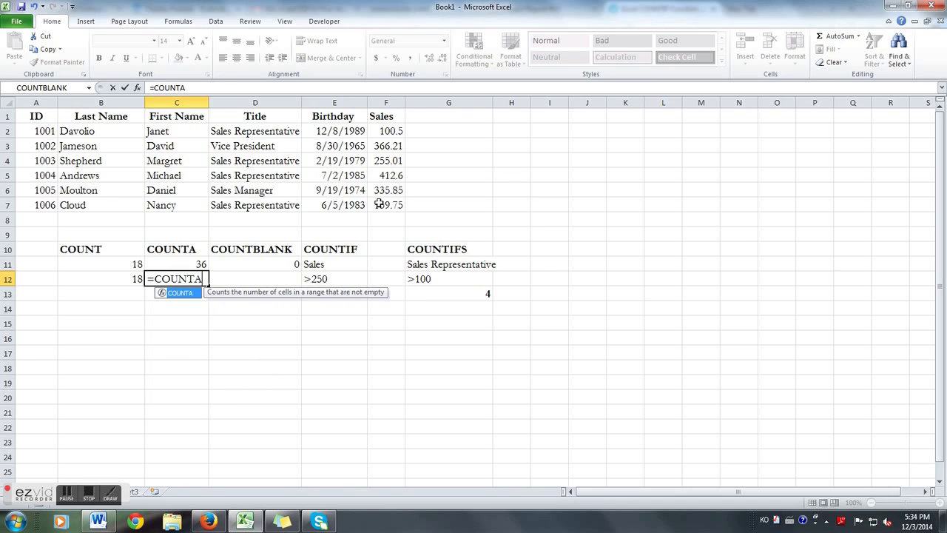
pyautogui.write('(')
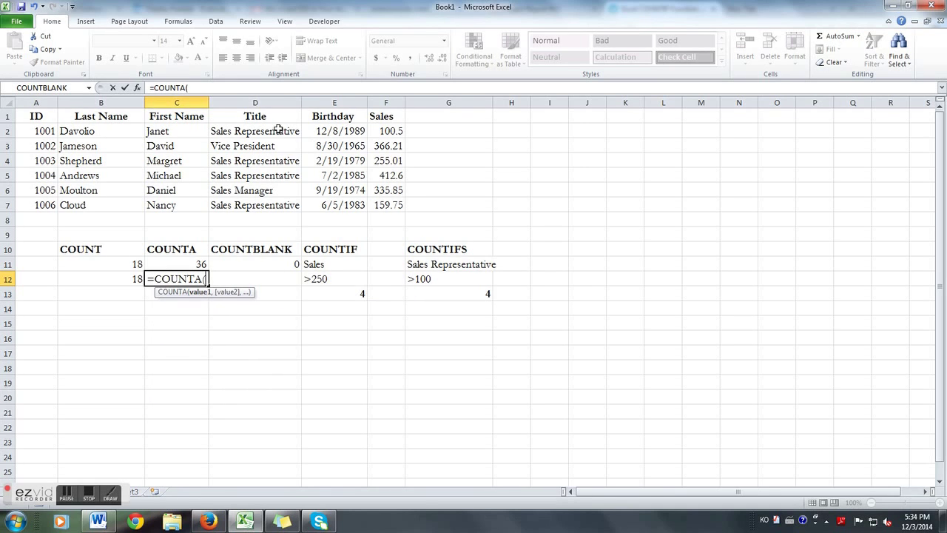
pyautogui.click(44, 131)
pyautogui.moveTo(57, 131); pyautogui.dragTo(383, 201)
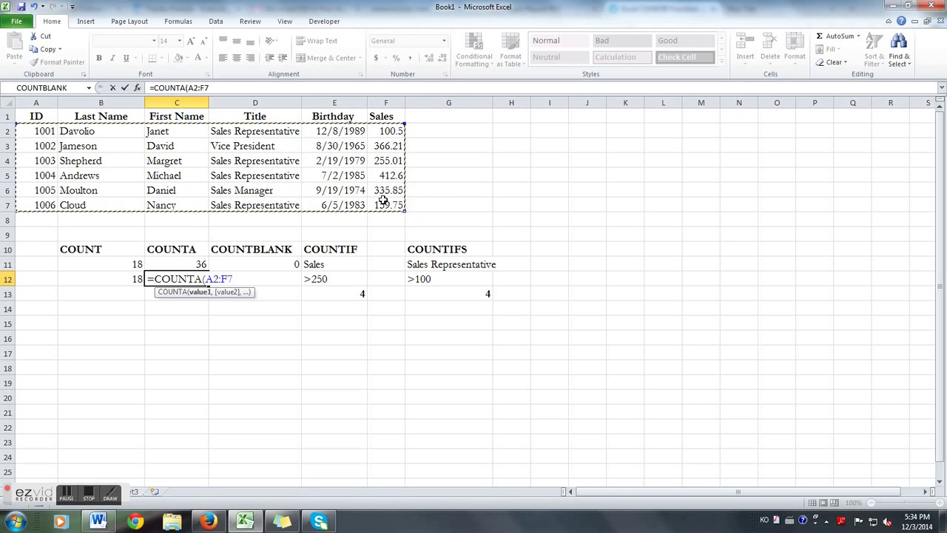
pyautogui.press('Return')
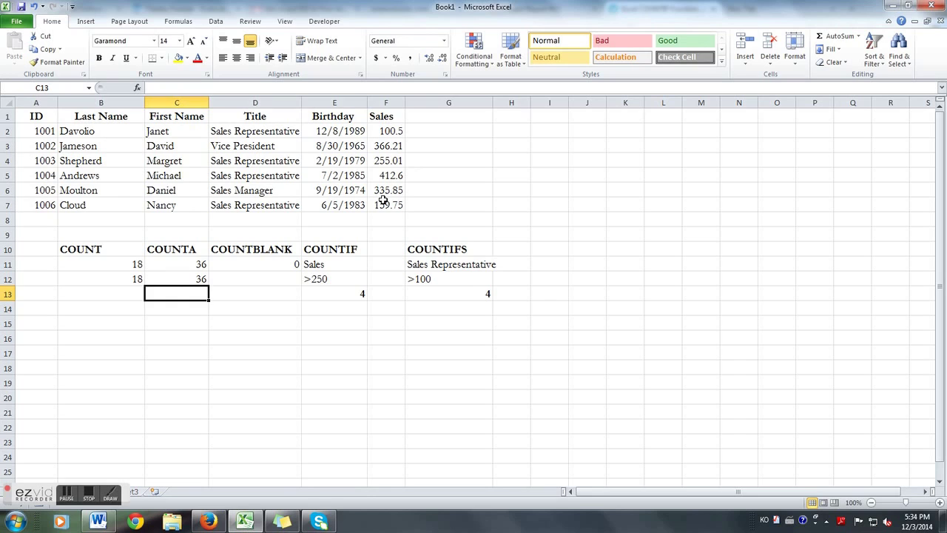
# Enter a COUNTBLANK formula in cell D12 over the employee data range A2:F7
pyautogui.press('Up')
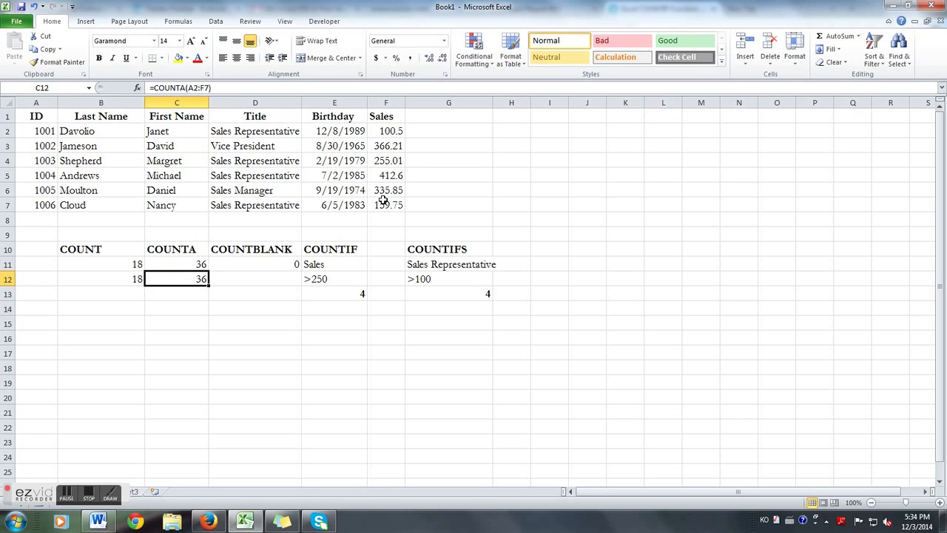
pyautogui.press('Left')
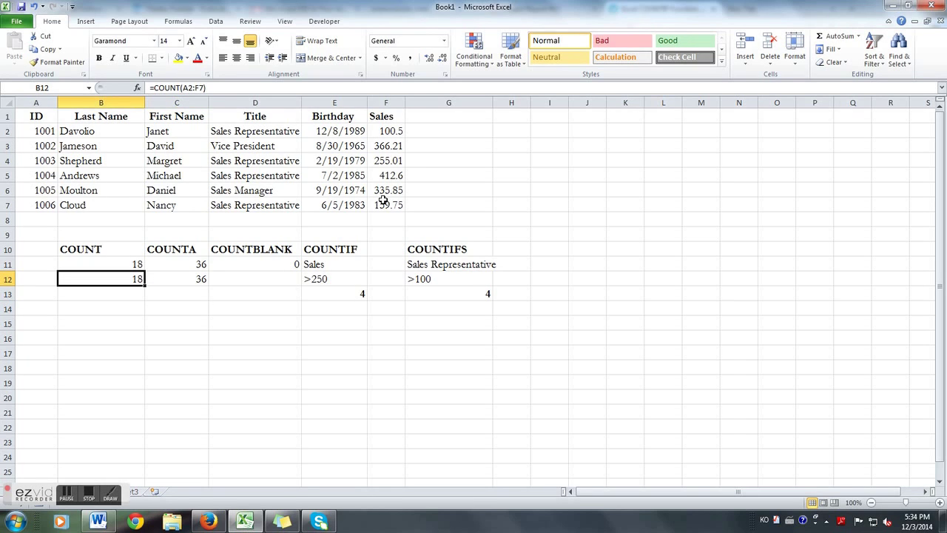
pyautogui.press('Right')
pyautogui.press('Right')
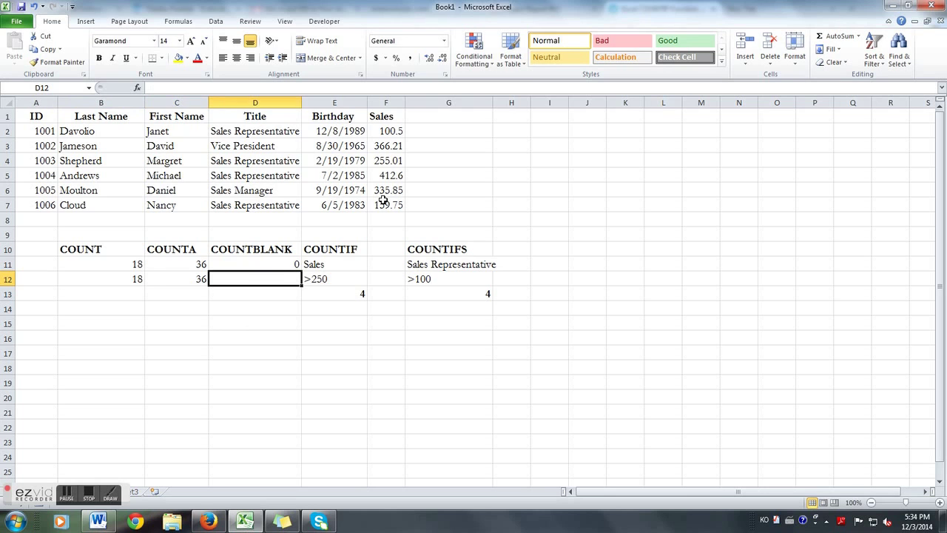
pyautogui.write('=COUNT')
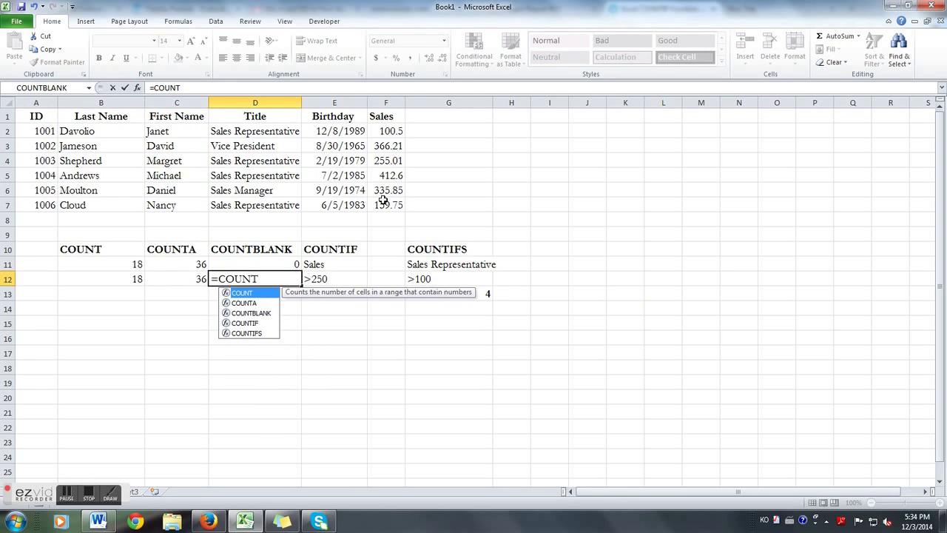
pyautogui.write('BLANK')
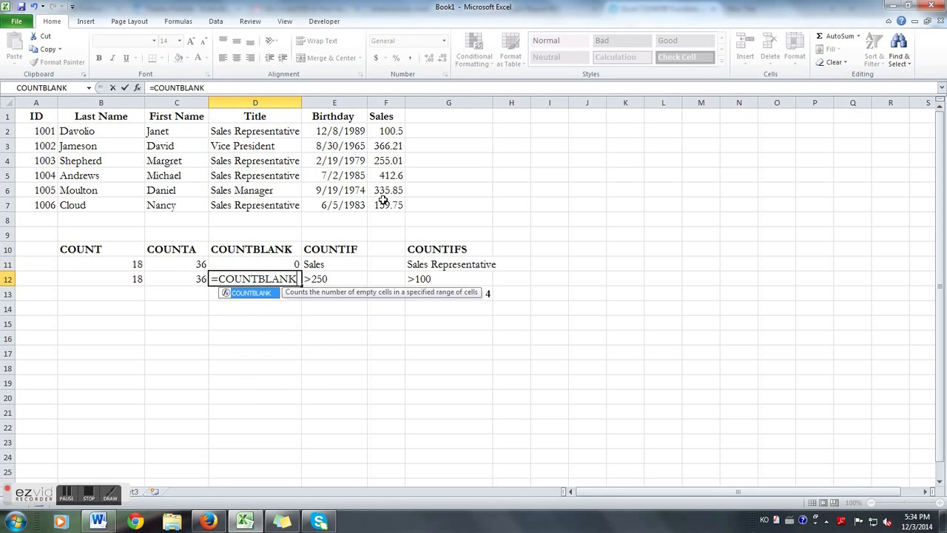
pyautogui.write('(')
pyautogui.moveTo(31, 129); pyautogui.dragTo(367, 198)
pyautogui.write(')')
pyautogui.press('Return')
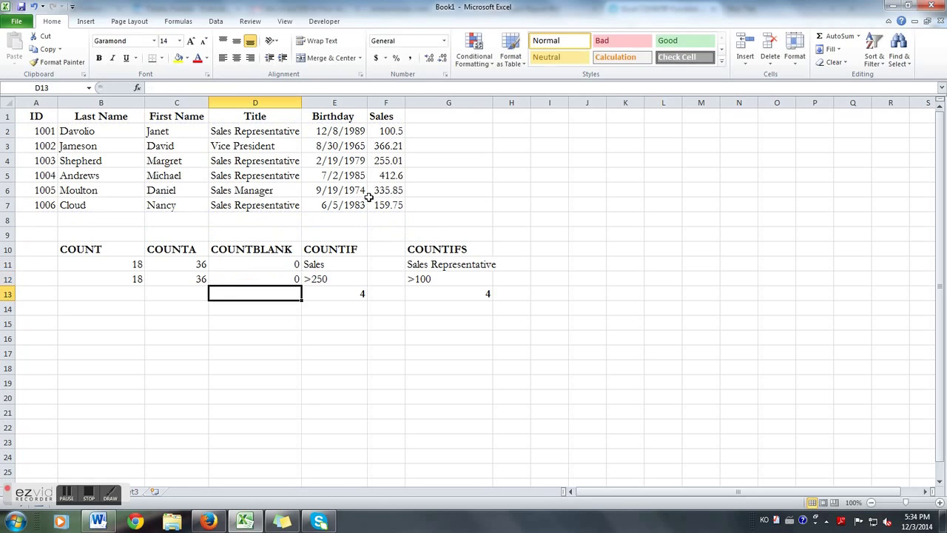
pyautogui.click(280, 278)
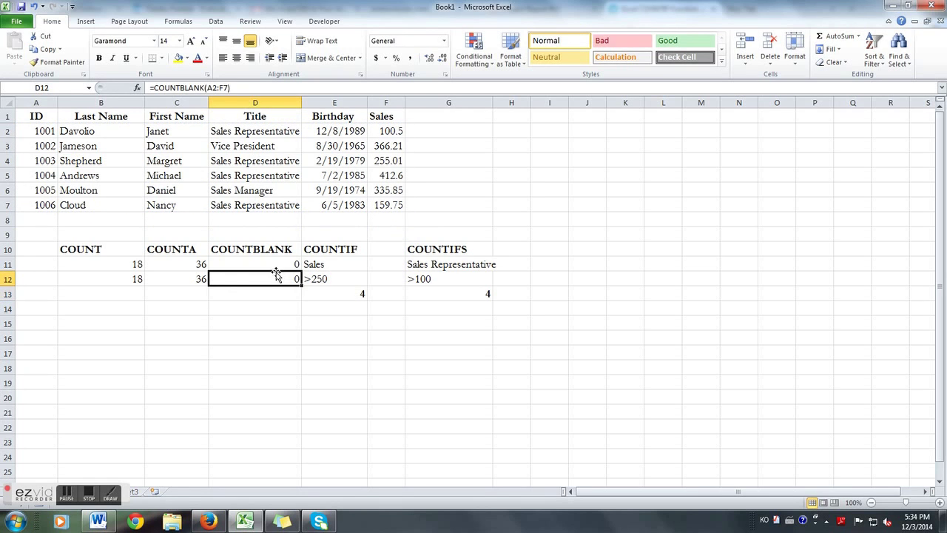
# Clear the birthday value in cell E5 of the employee table
pyautogui.click(325, 176)
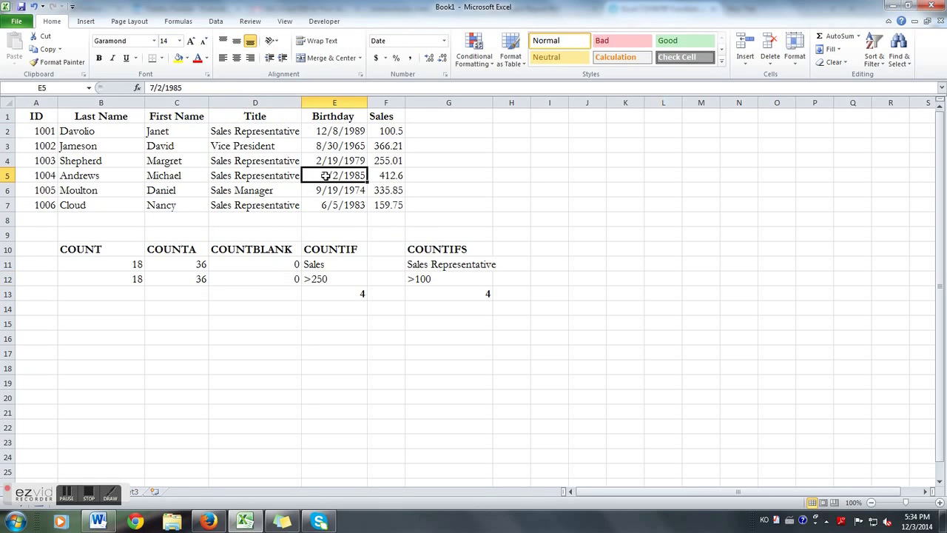
pyautogui.press('BackSpace')
pyautogui.press('Return')
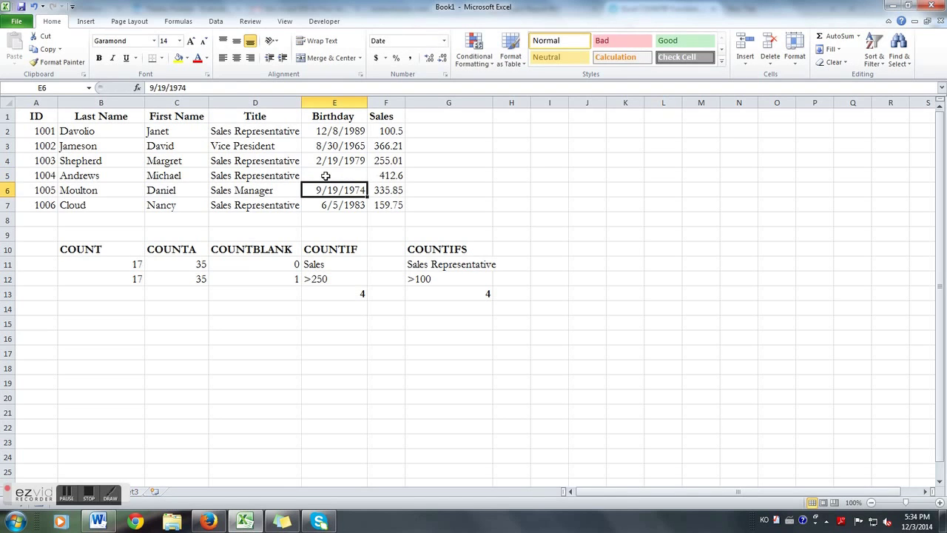
# Clear the job title in cell D4 of the employee table
pyautogui.click(230, 162)
pyautogui.press('Down')
pyautogui.click(230, 162)
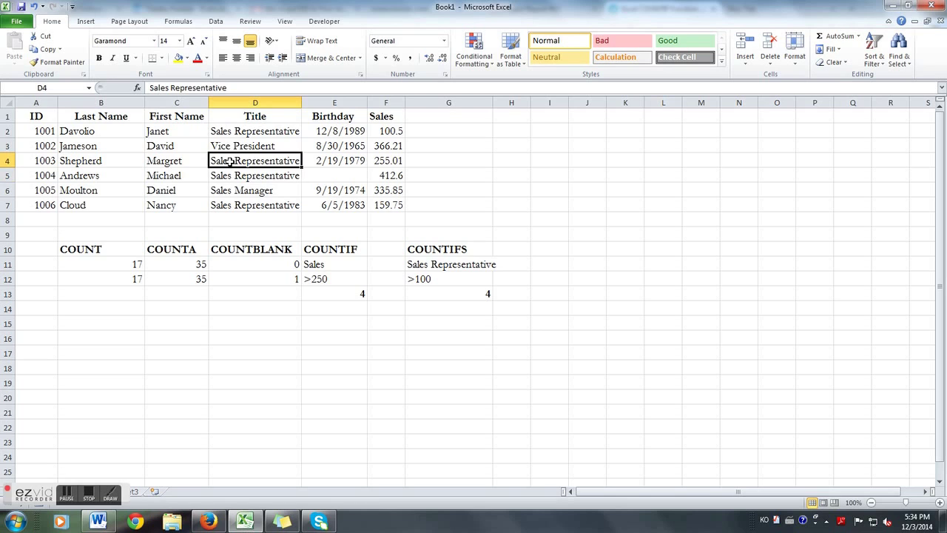
pyautogui.press('Delete')
pyautogui.press('Down')
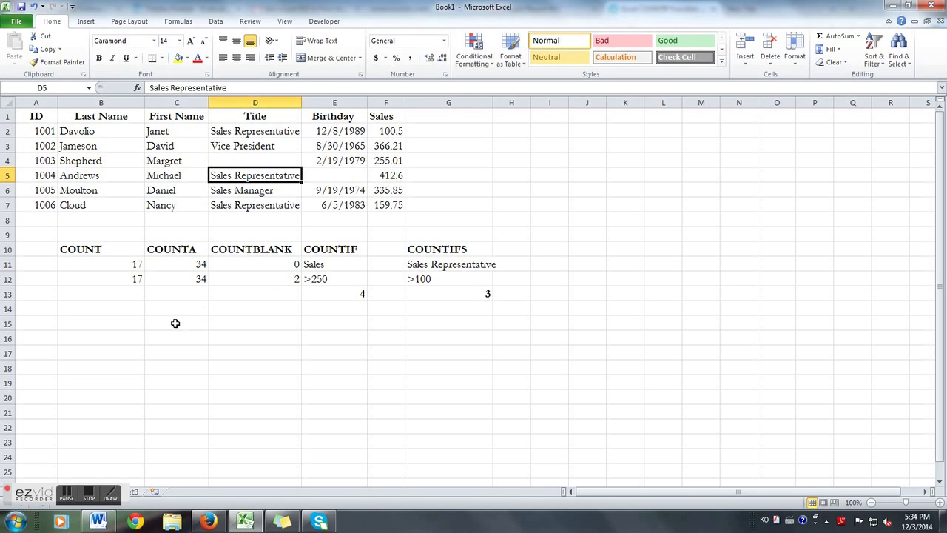
# Examine the COUNTIF formula in cell E13 and the COUNTIFS formula in cell G13
pyautogui.click(329, 294)
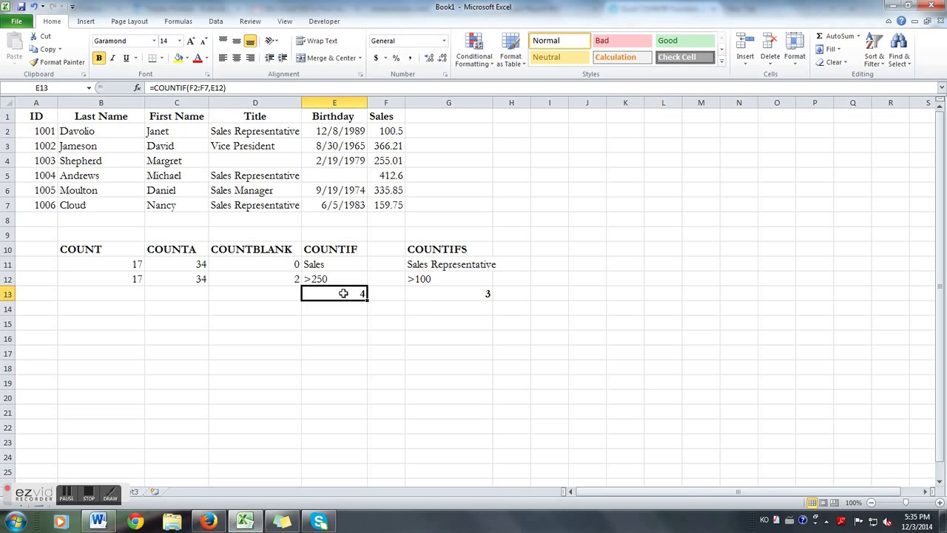
pyautogui.click(435, 294)
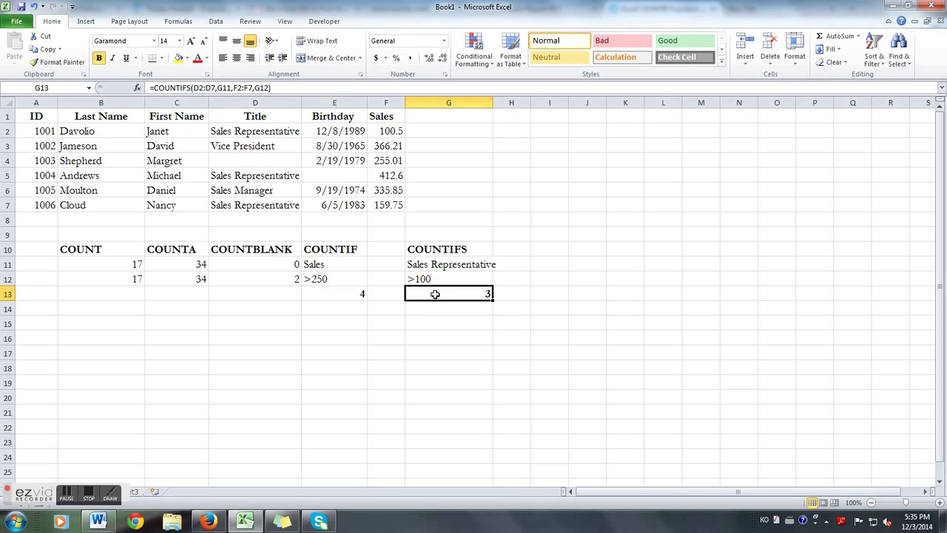